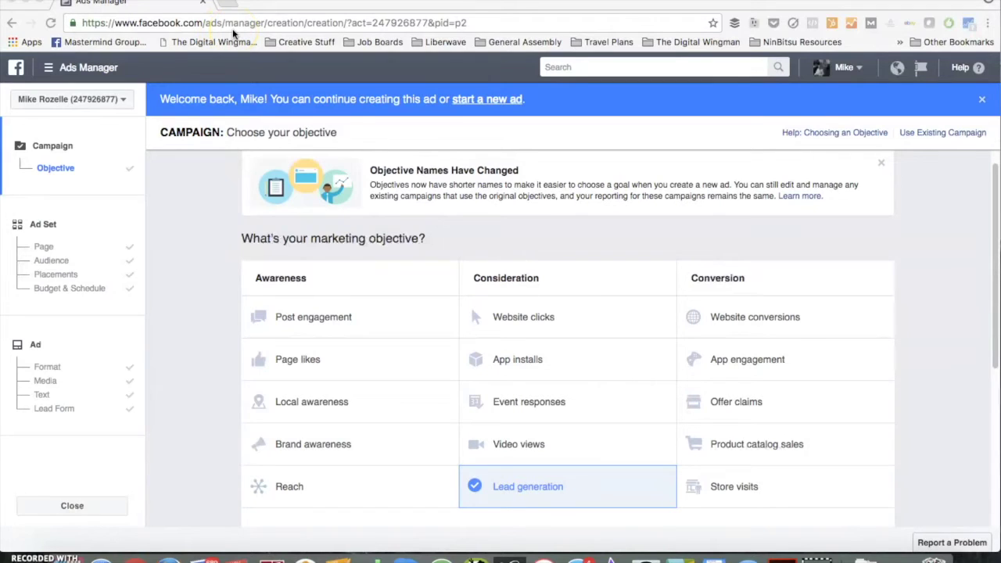
Open the campaign's ad set settings and select The Digital Wingman as the Facebook Page to promote
click(233, 28)
click(251, 24)
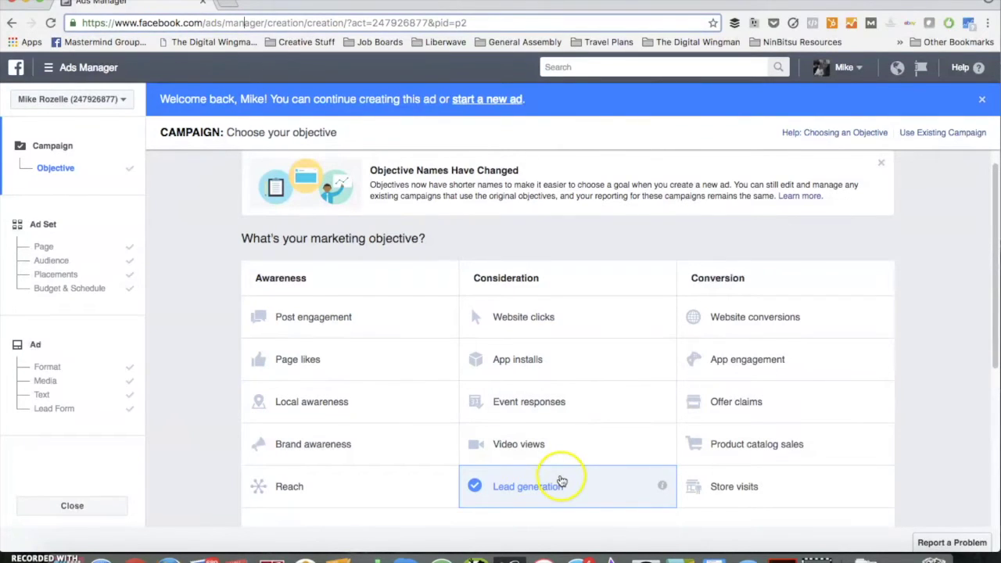
click(48, 226)
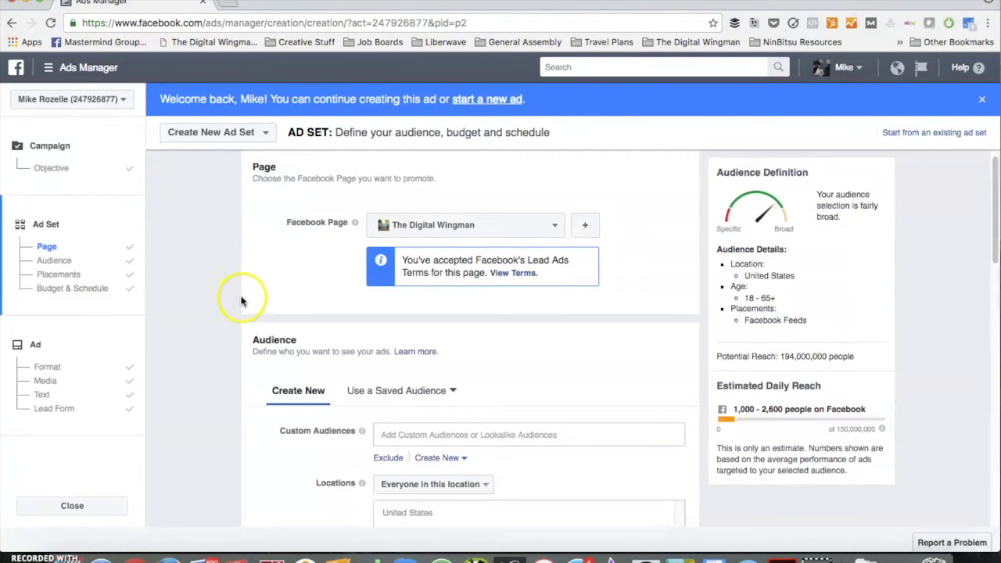
scroll(241, 297, down, 1)
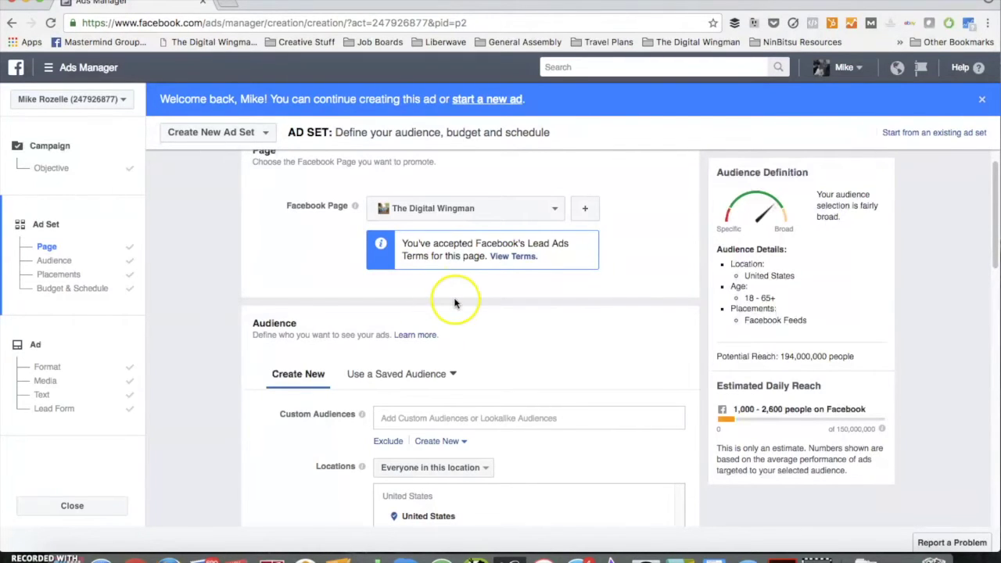
scroll(454, 302, down, 1)
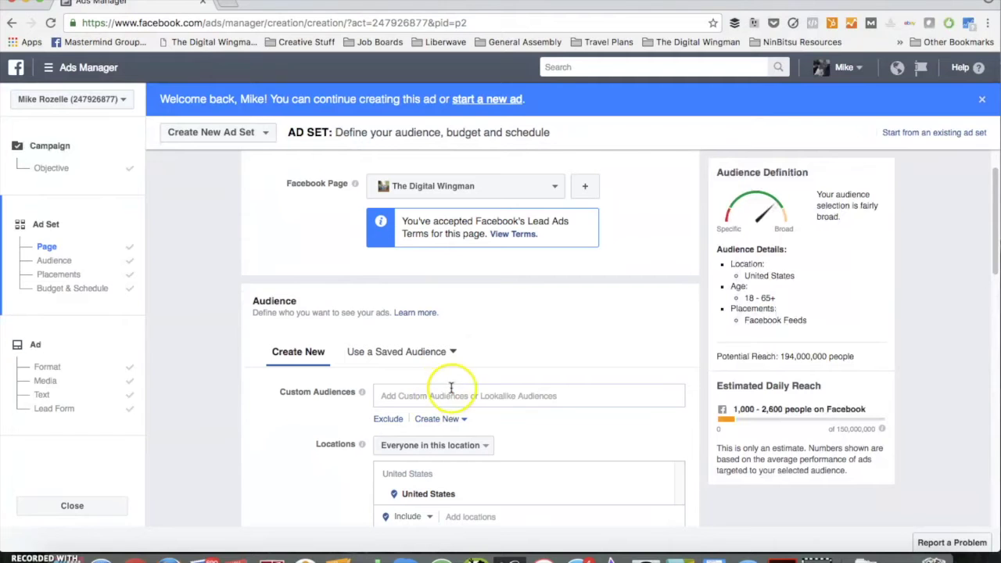
scroll(446, 393, down, 1)
scroll(449, 395, down, 1)
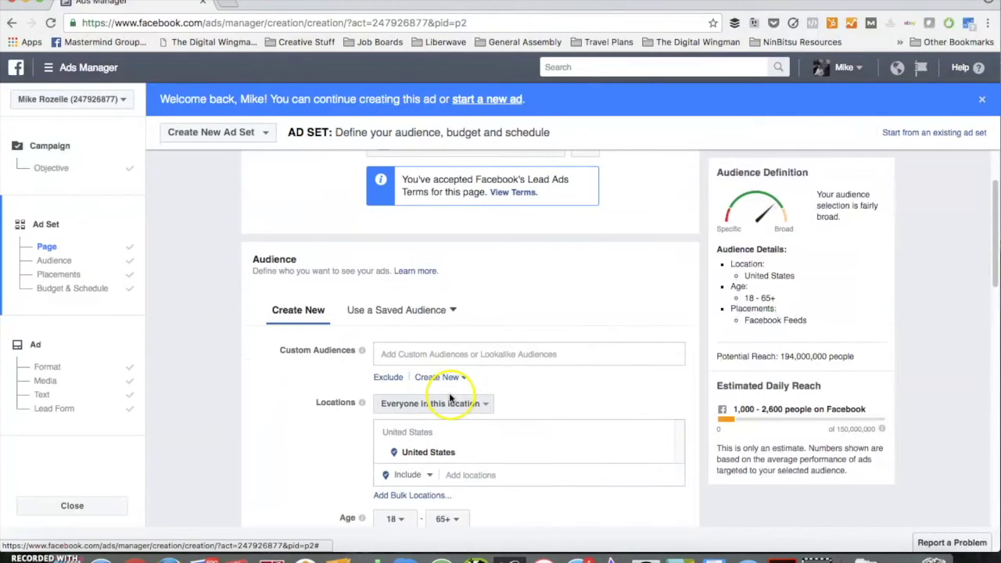
scroll(447, 398, up, 3)
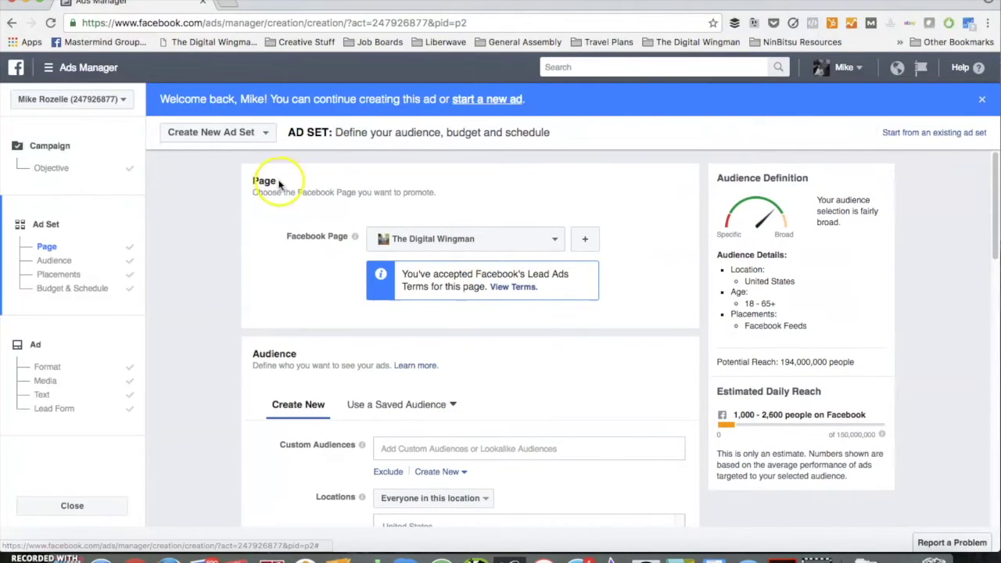
click(508, 240)
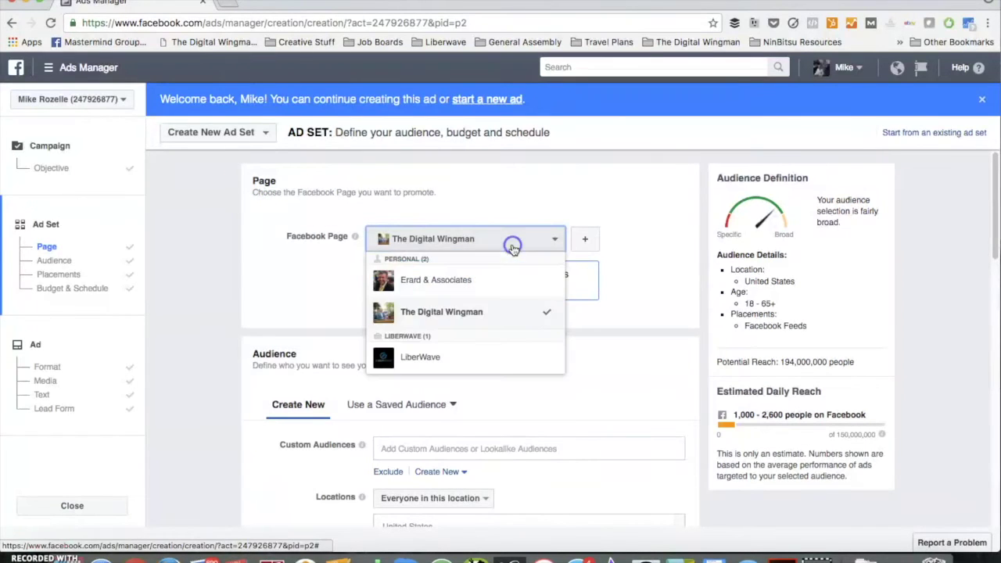
click(464, 314)
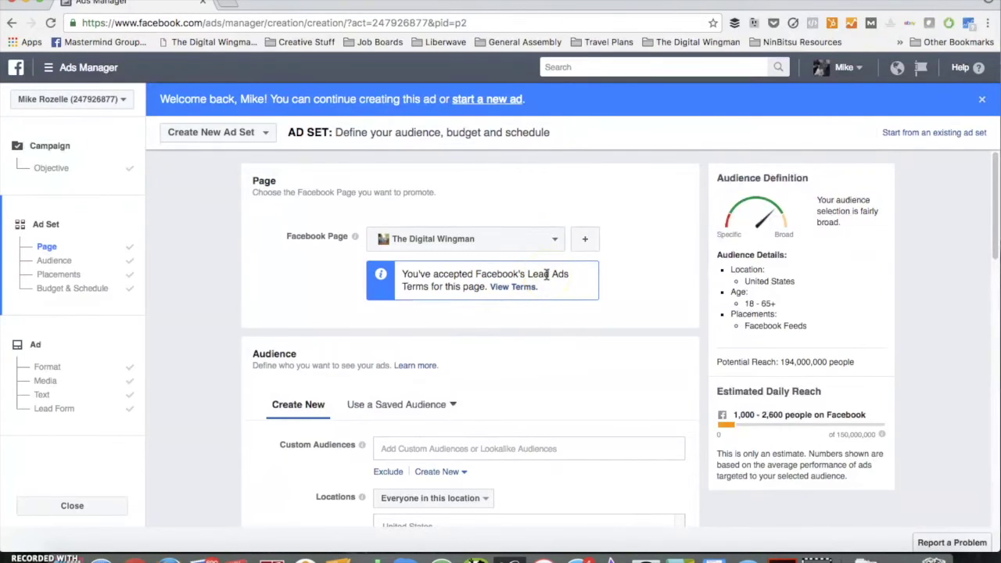
click(612, 282)
Examine the audience section's potential reach and the available types of location targeting
scroll(611, 281, down, 1)
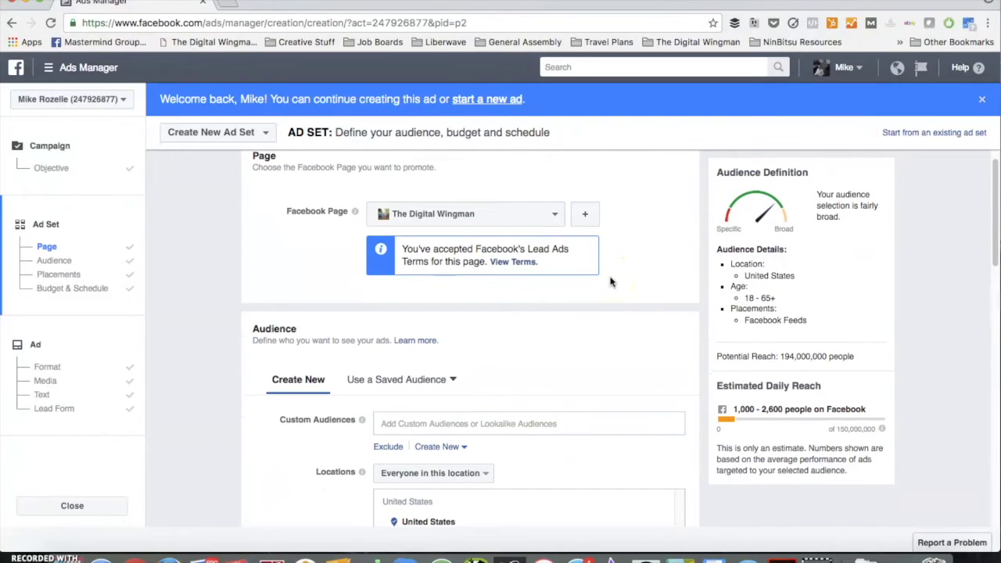
scroll(612, 282, down, 4)
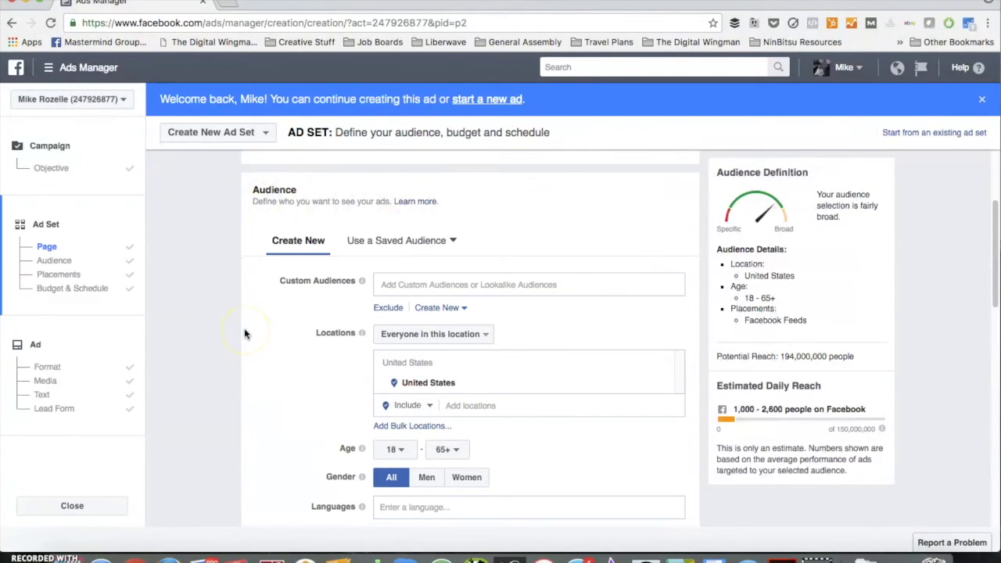
scroll(245, 334, down, 1)
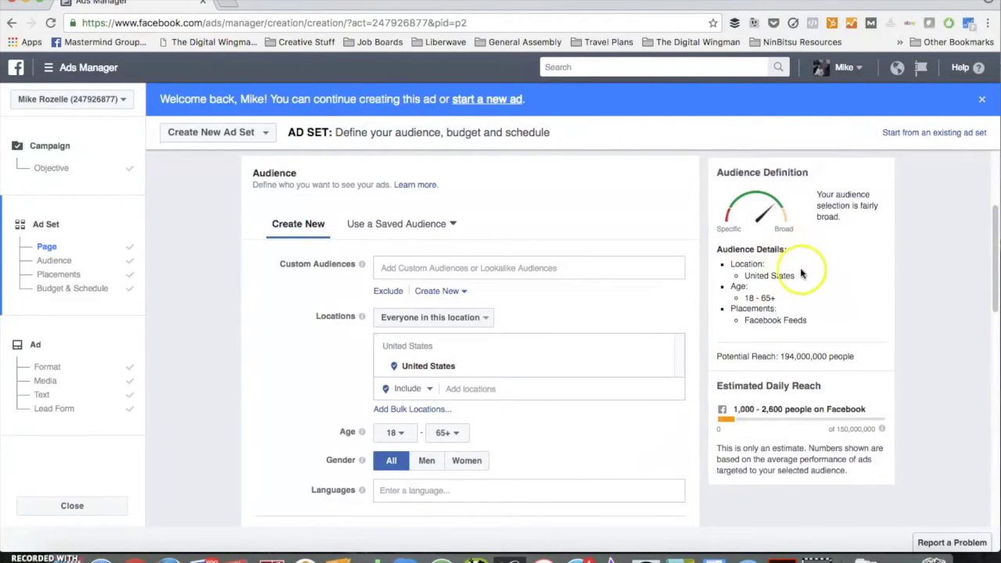
triple_click(757, 356)
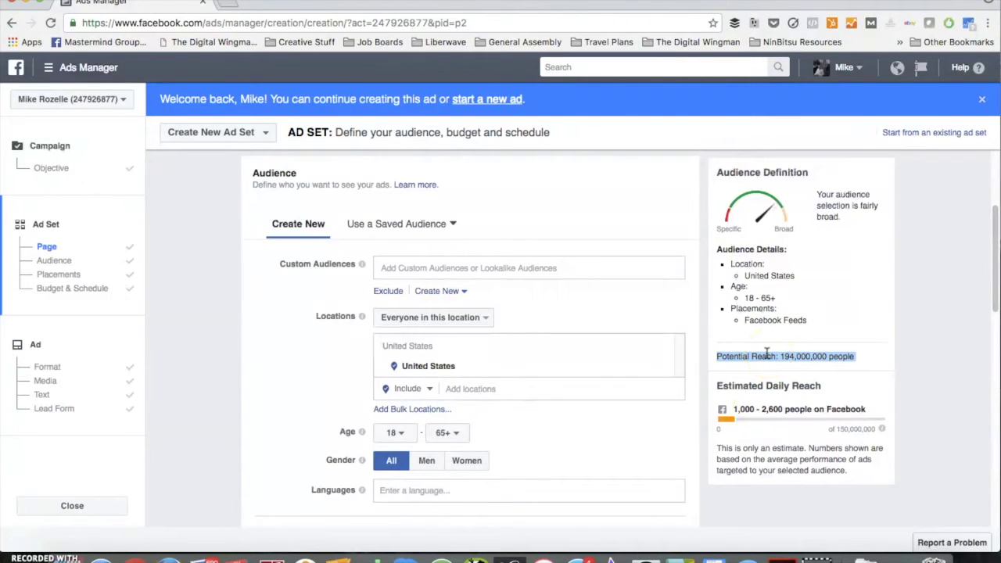
click(441, 319)
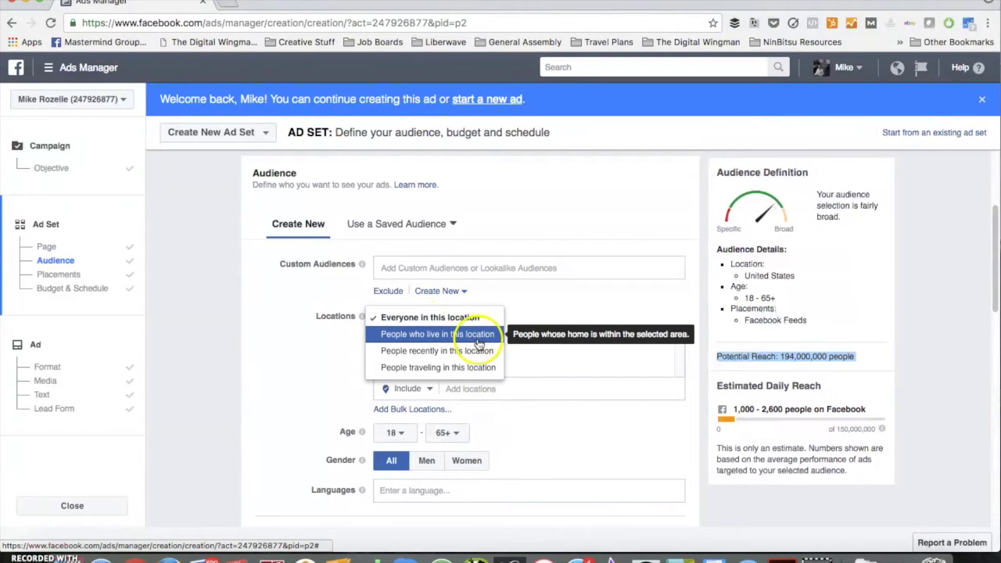
click(266, 352)
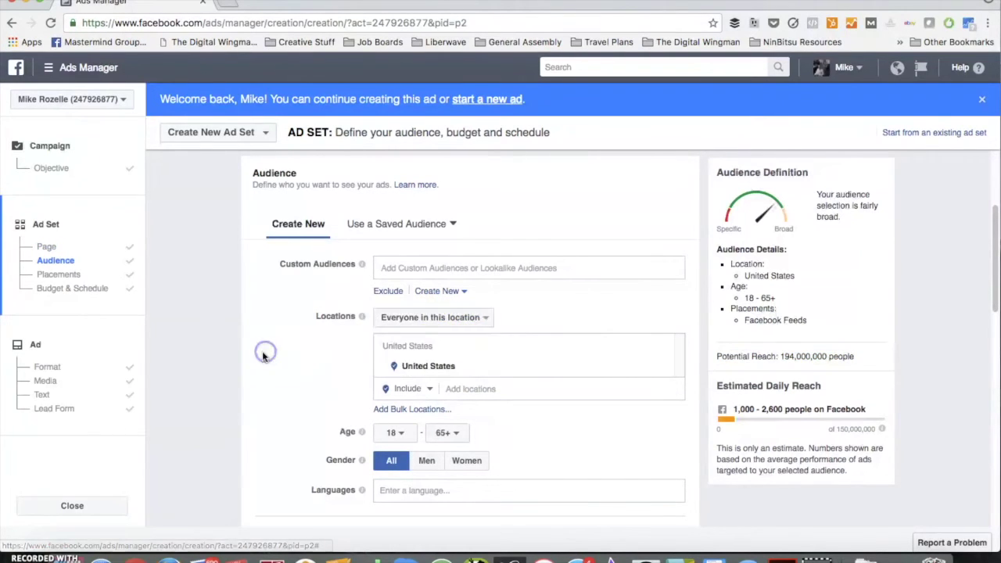
Try limiting the audience to men, return the gender to All, and set the minimum age to 23
scroll(263, 353, down, 3)
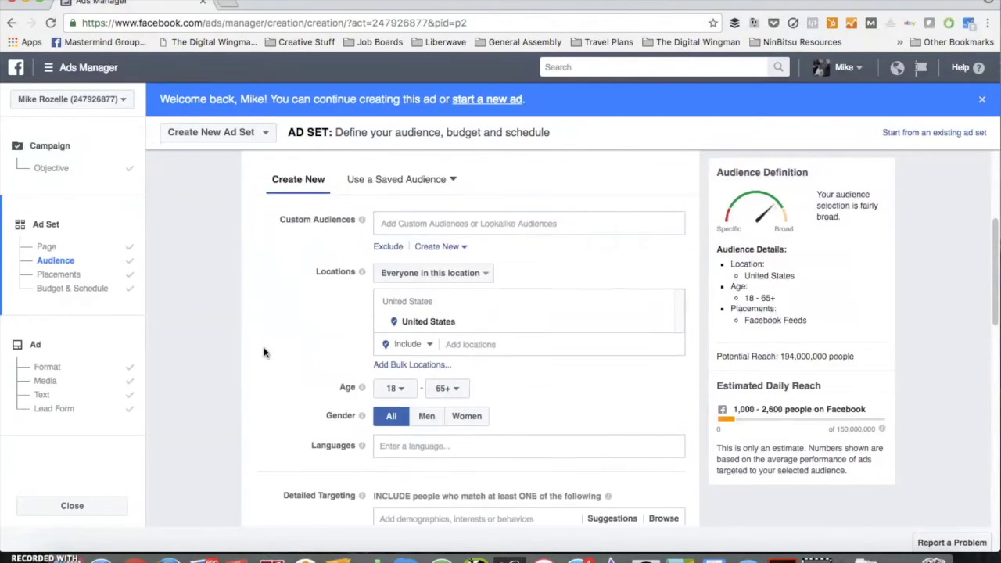
click(443, 346)
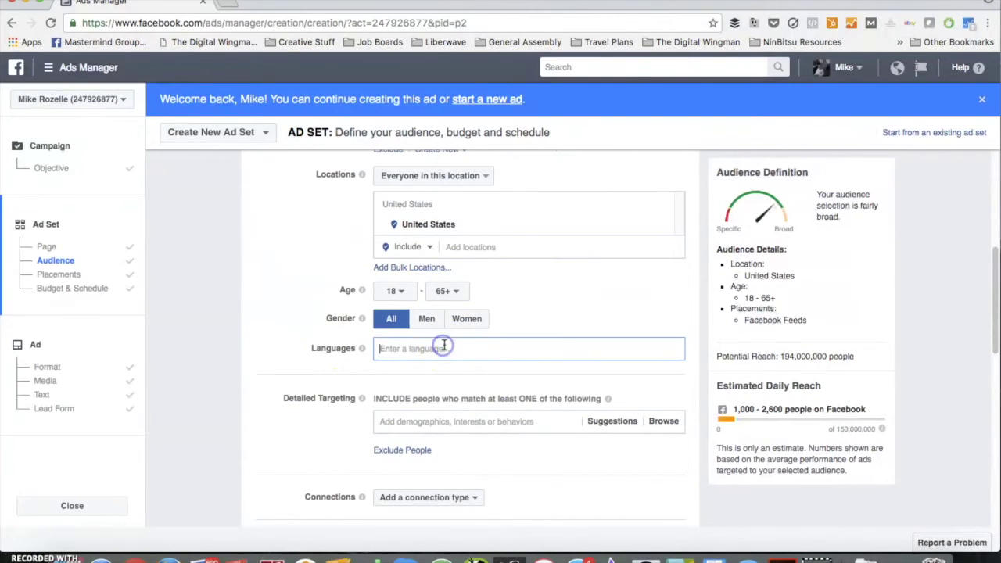
click(426, 318)
click(391, 319)
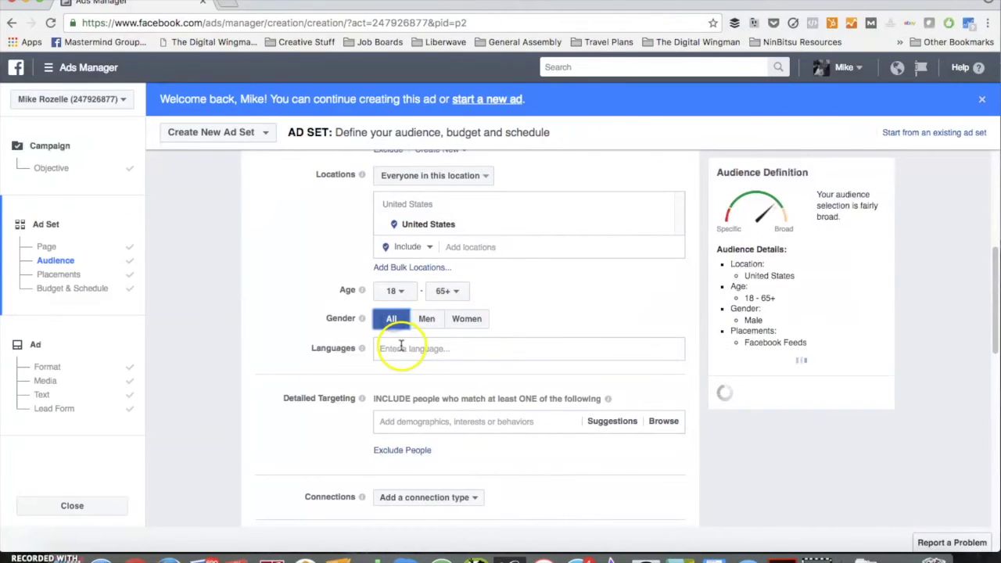
click(397, 290)
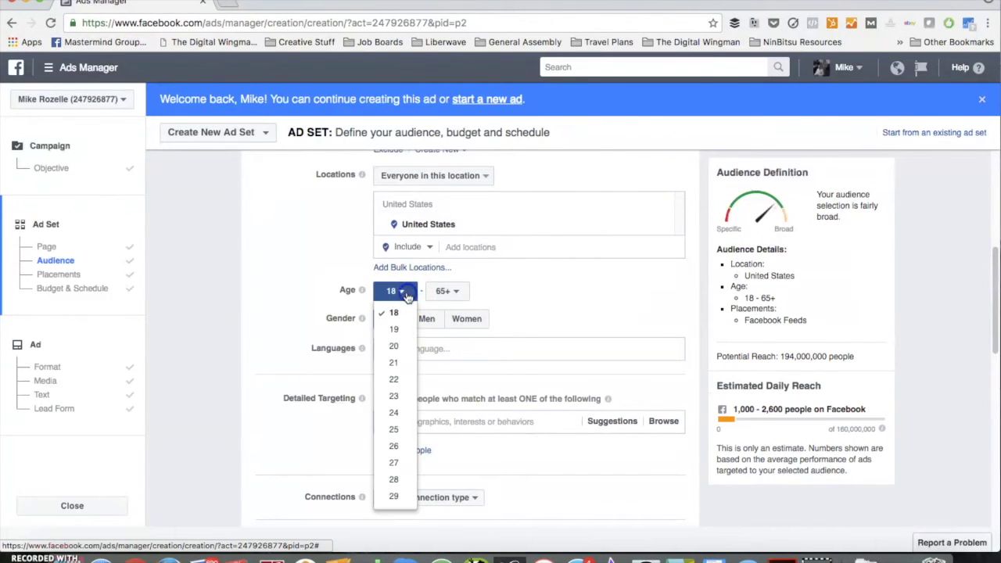
click(399, 396)
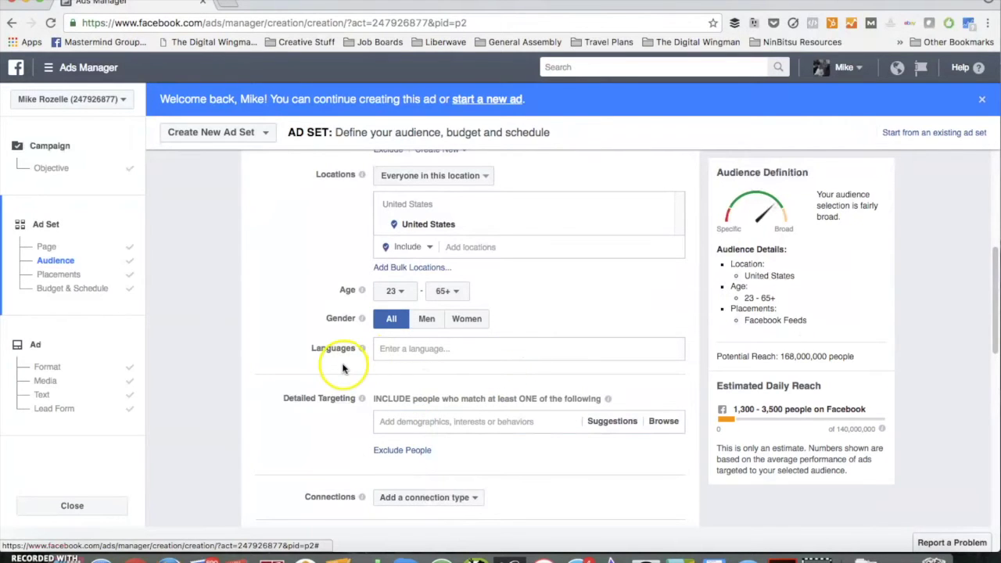
scroll(342, 369, down, 1)
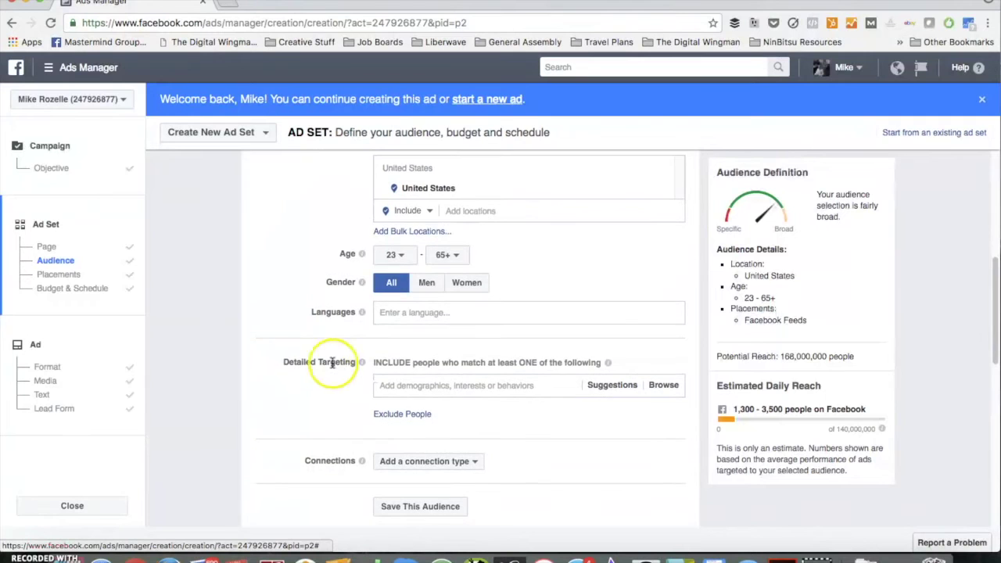
scroll(313, 365, down, 1)
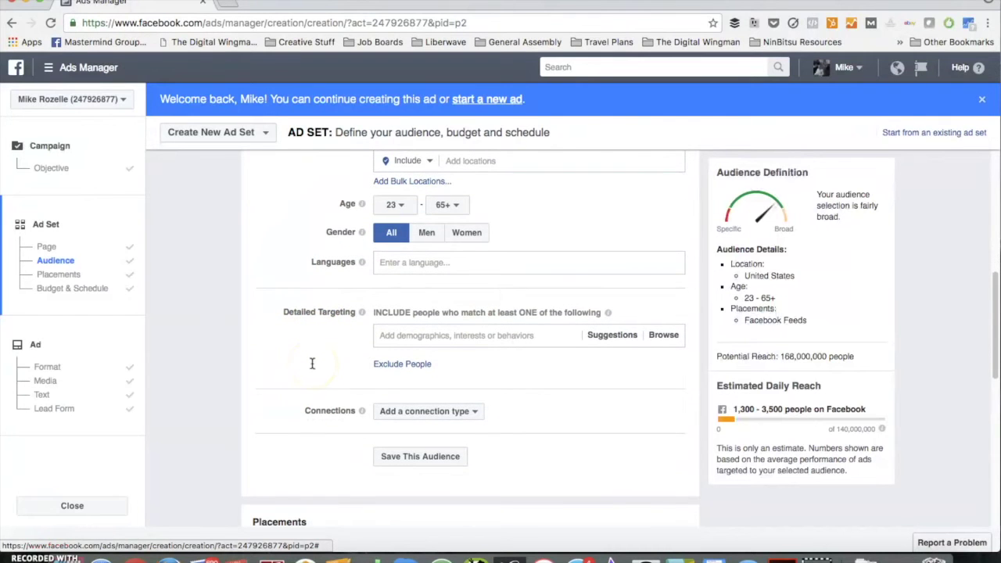
scroll(312, 364, up, 5)
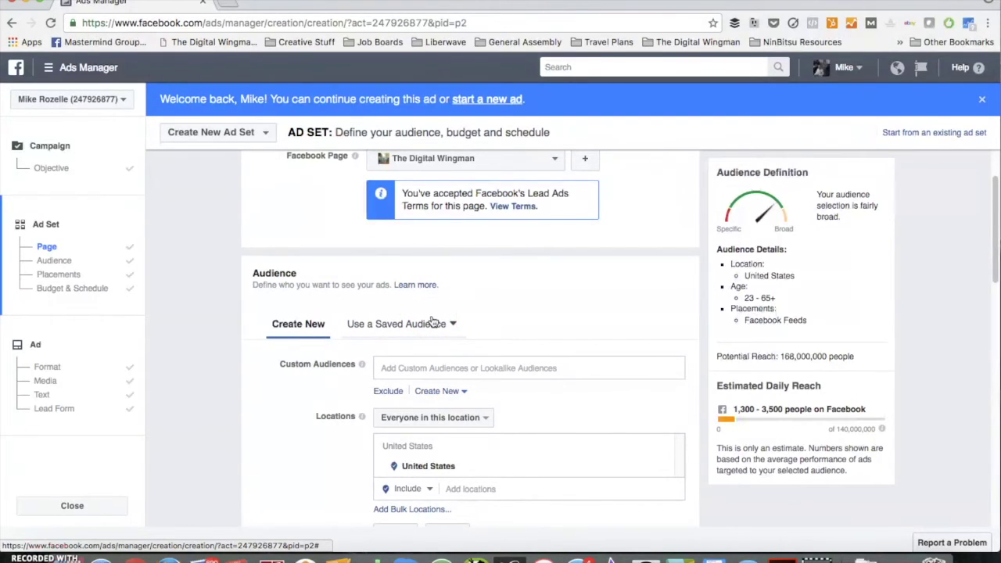
click(474, 290)
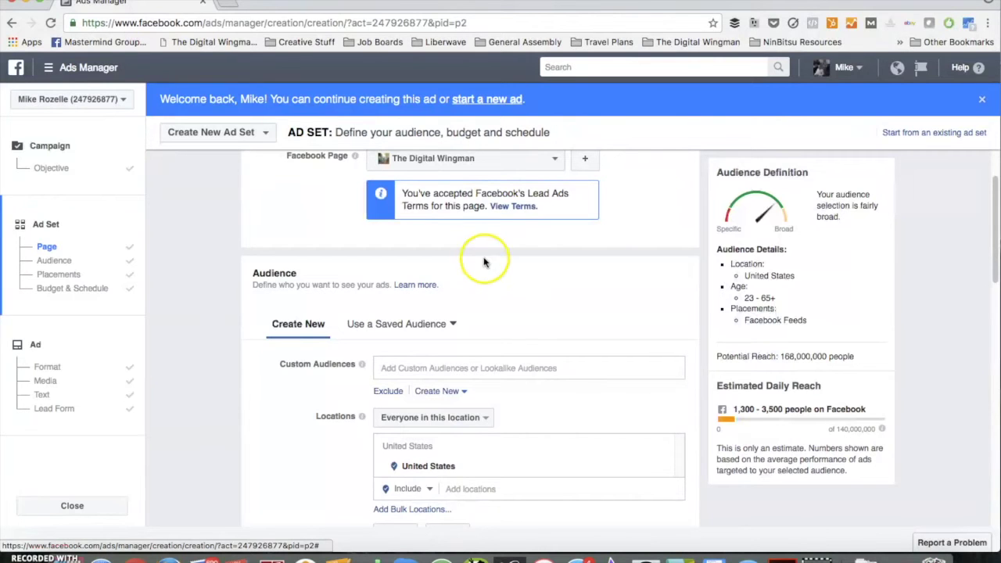
Restrict the United States audience to men aged 26 to 35
scroll(398, 332, down, 5)
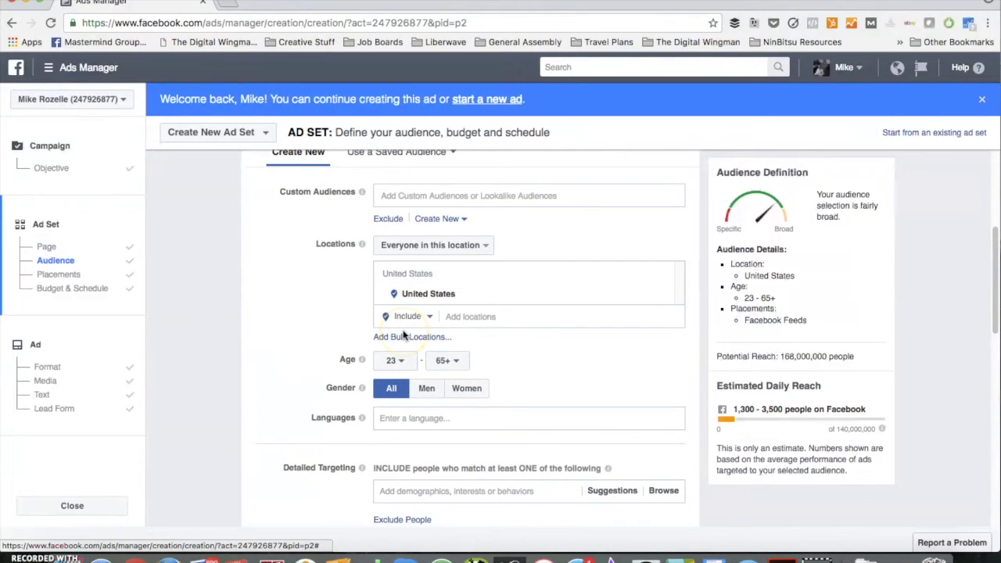
mouse_move(458, 302)
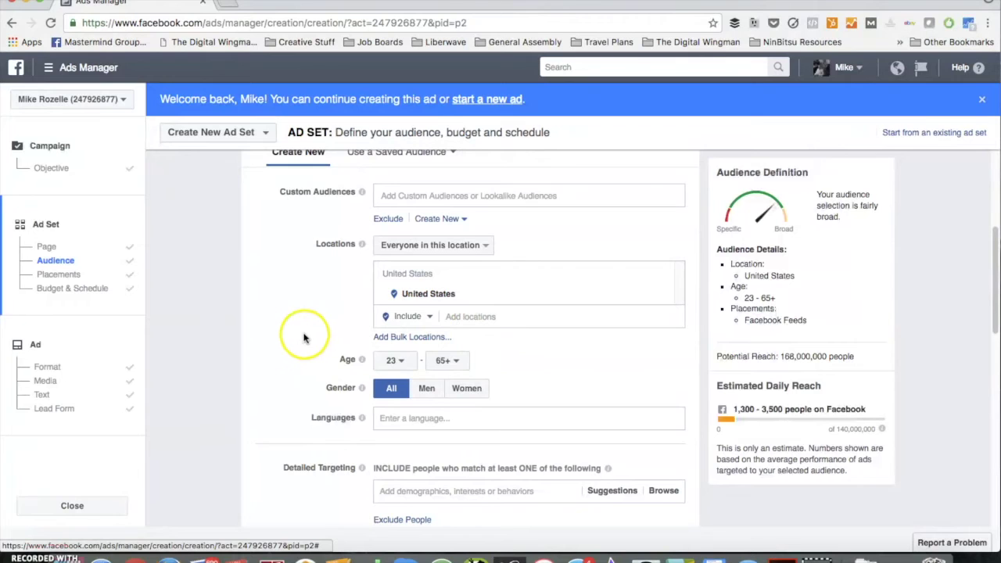
click(426, 388)
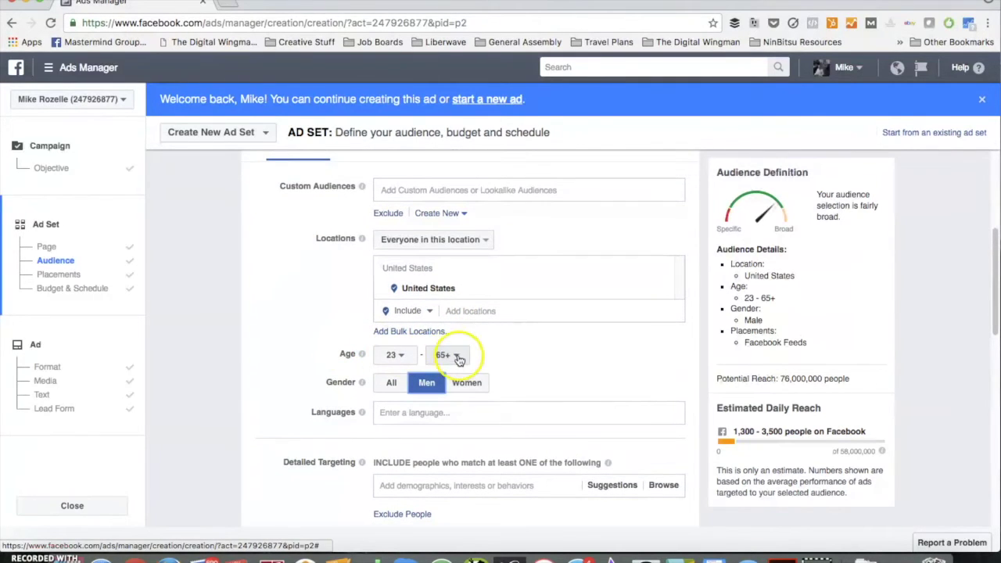
click(457, 359)
scroll(452, 279, down, 2)
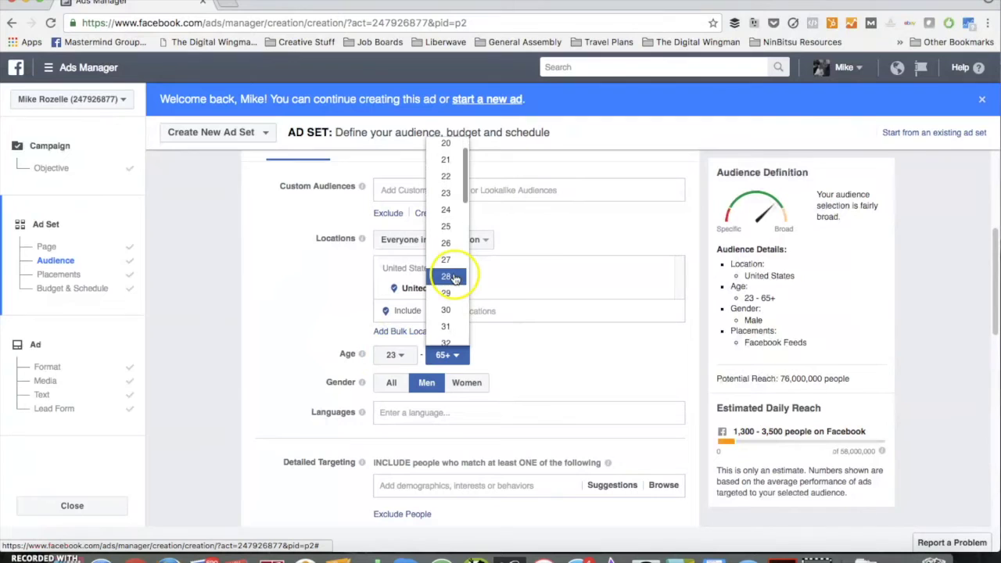
scroll(453, 283, down, 2)
click(453, 308)
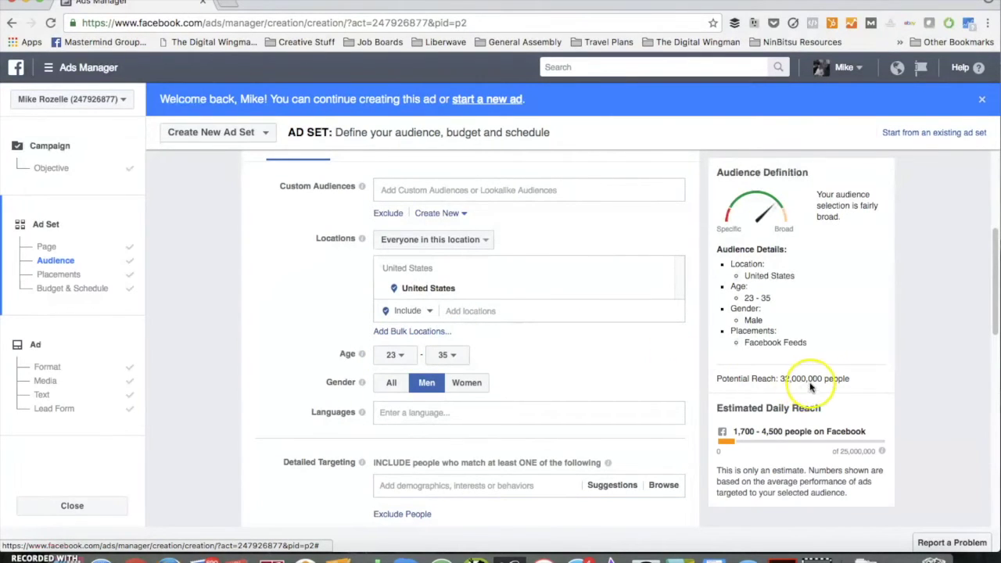
click(412, 359)
click(393, 282)
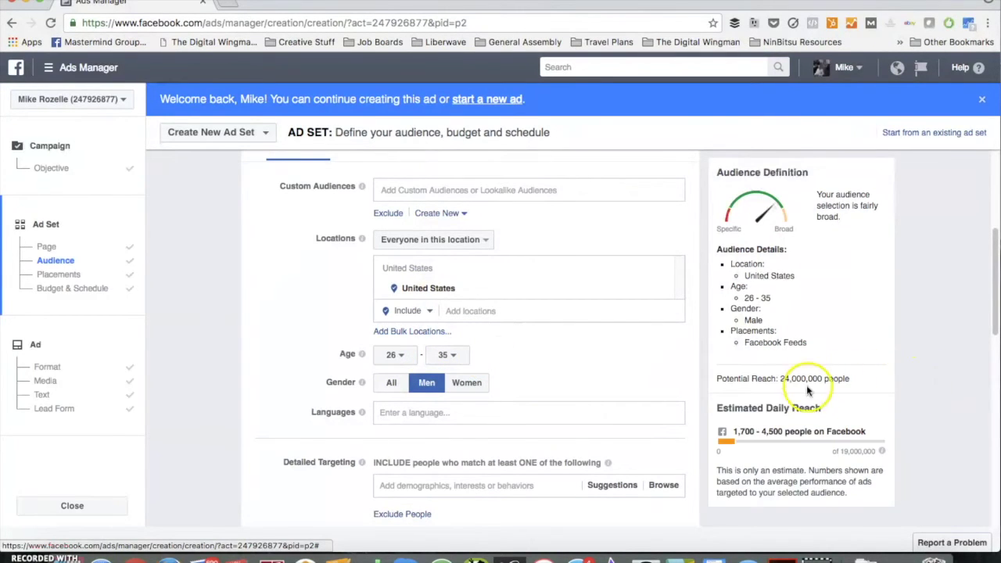
Look through the connection types for the audience, including the Facebook Pages options
scroll(516, 373, down, 3)
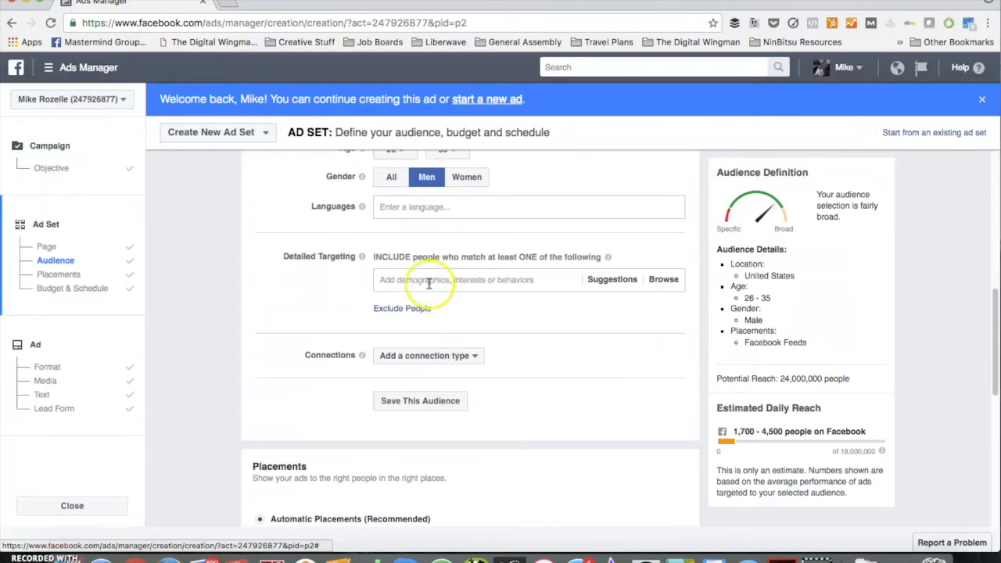
click(472, 356)
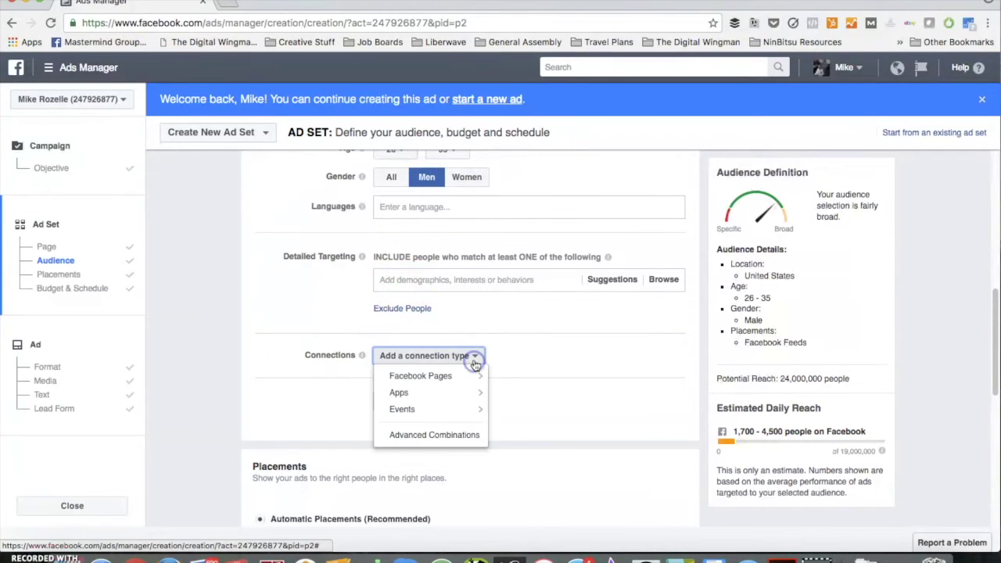
mouse_move(474, 378)
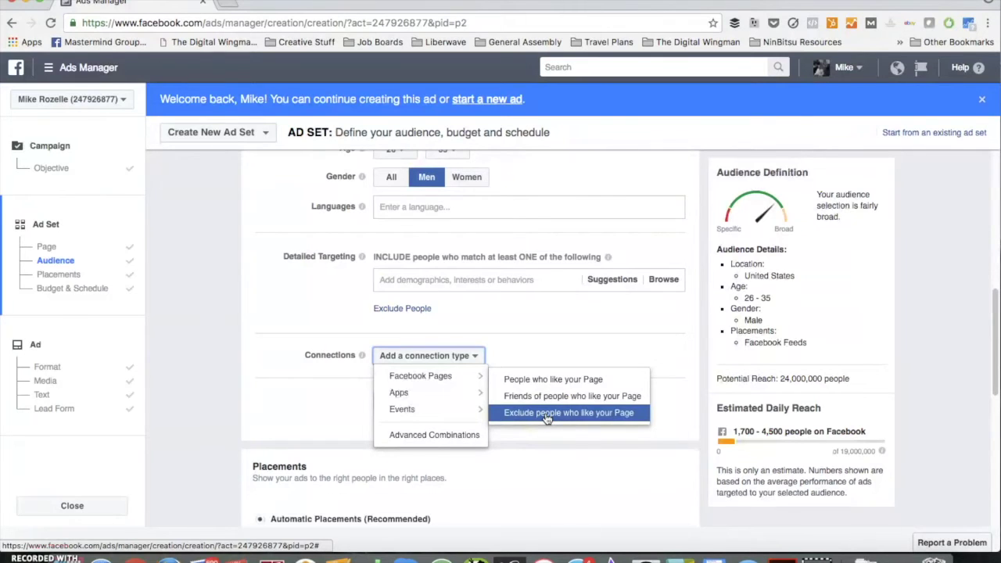
click(368, 293)
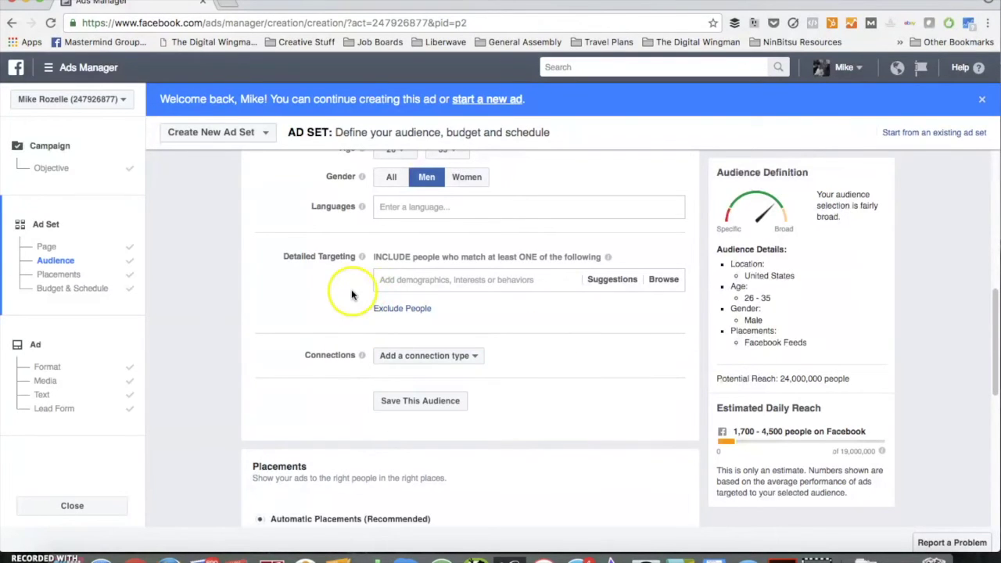
Add the FB Payments (All) digital activities behavior to the audience's detailed targeting
click(460, 283)
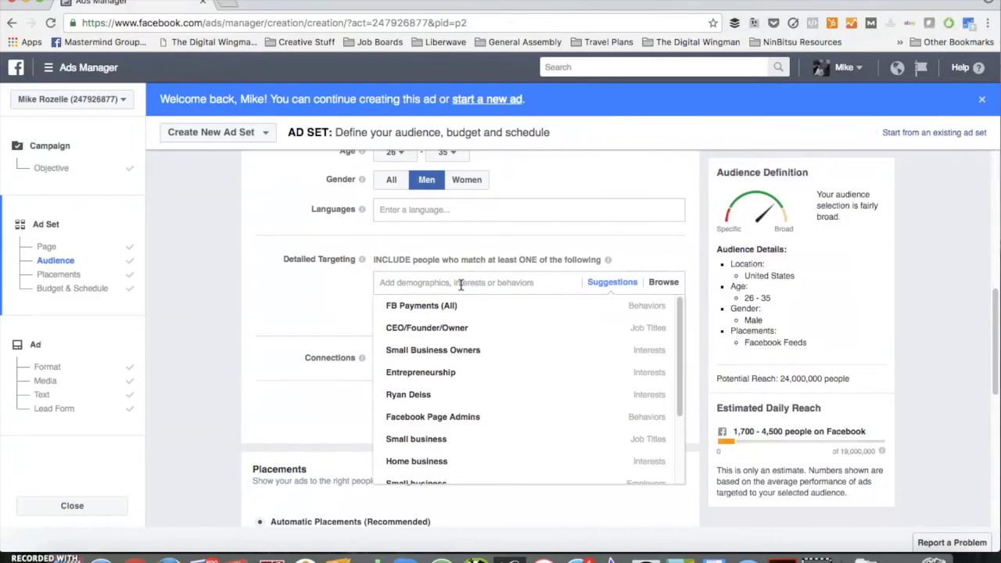
mouse_move(416, 311)
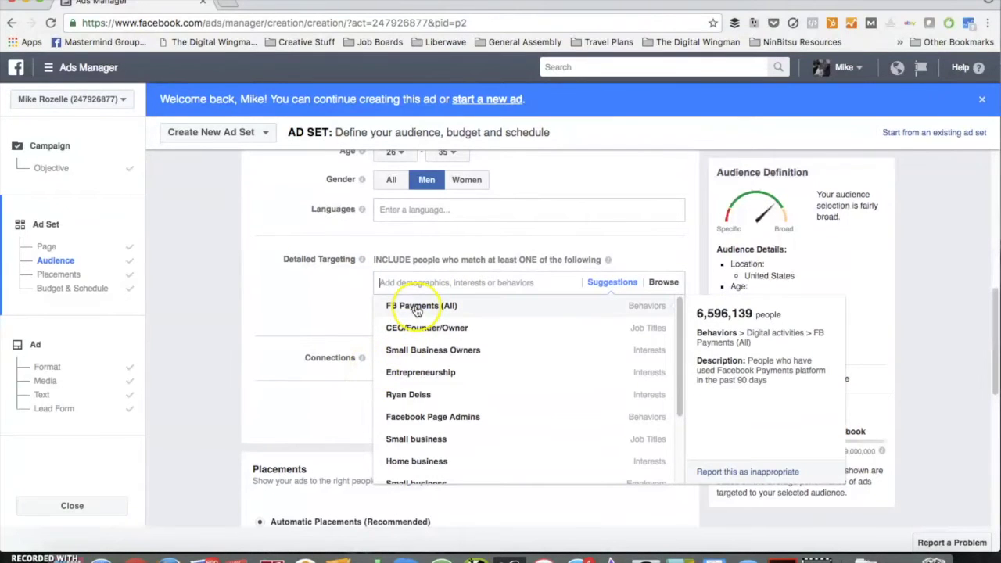
click(416, 310)
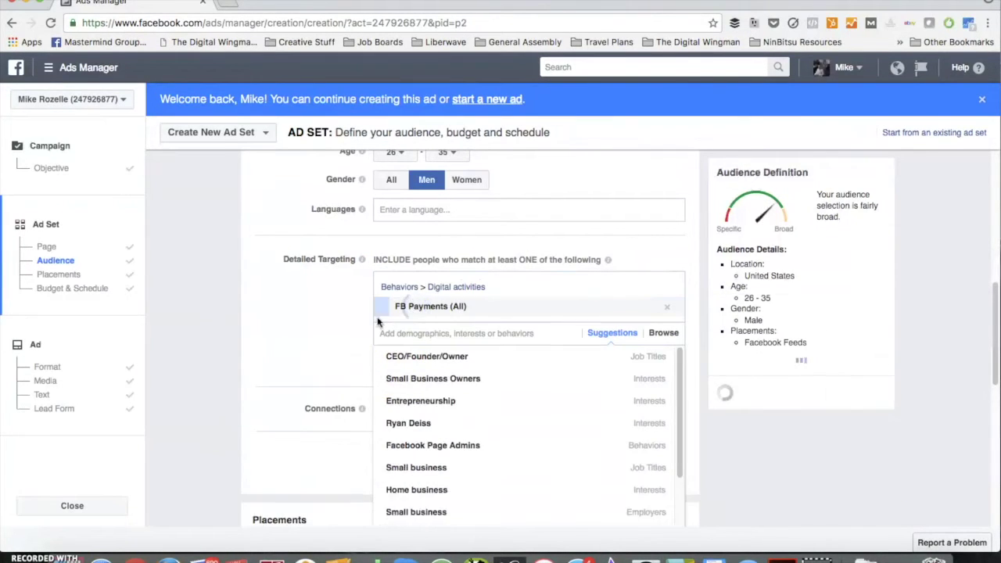
click(297, 342)
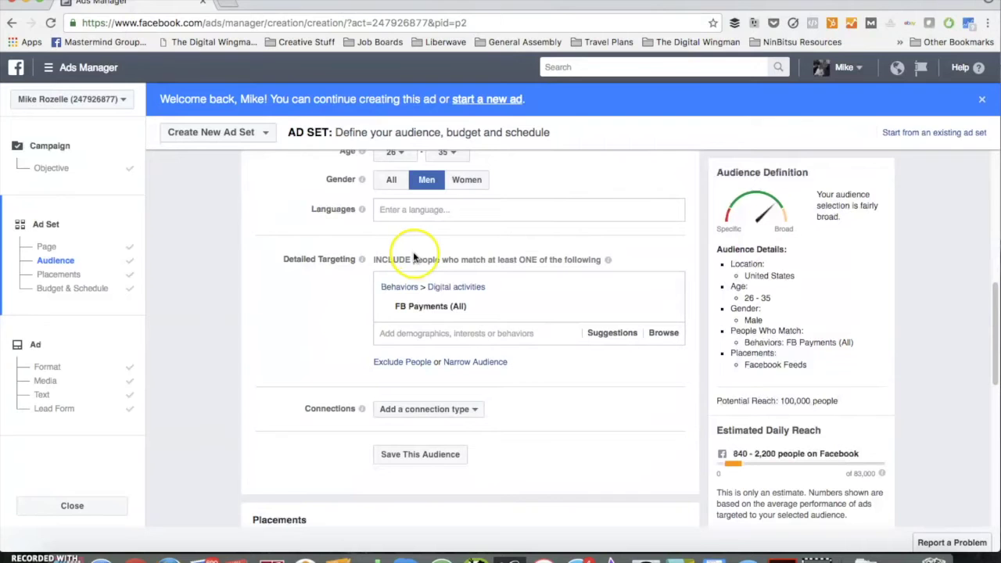
Raise the audience's maximum age to 65+ and check the potential reach
mouse_move(420, 307)
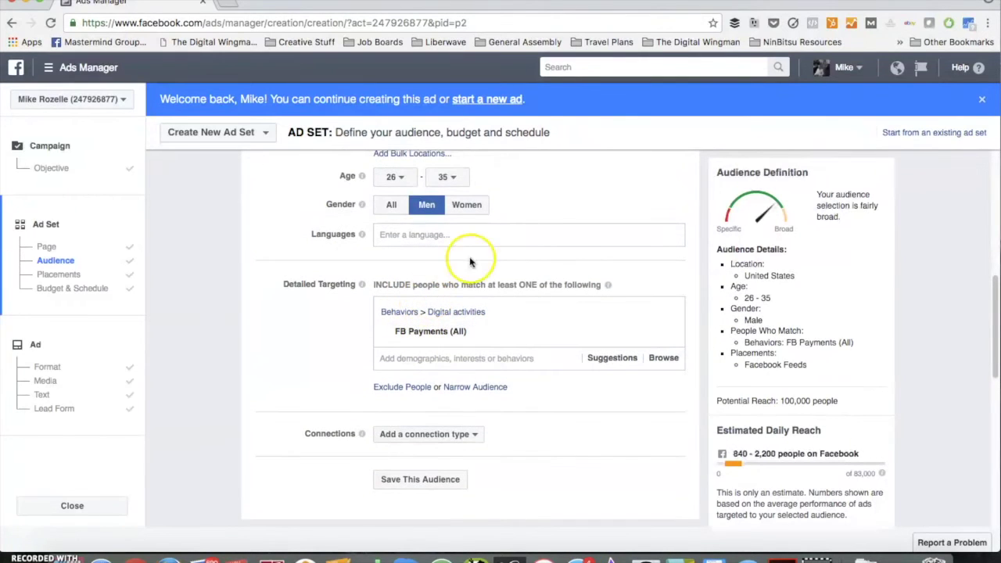
click(458, 178)
scroll(446, 331, down, 5)
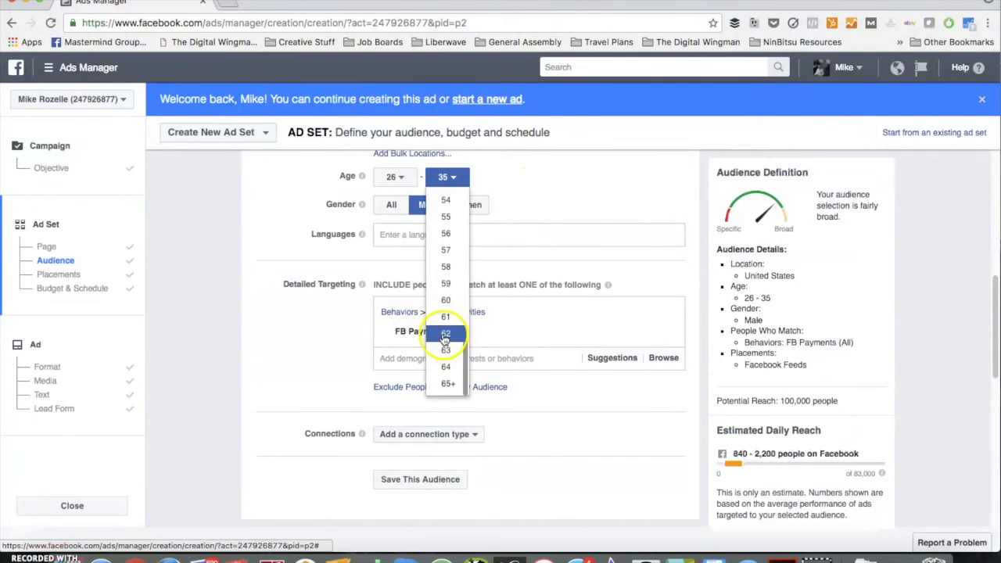
click(458, 389)
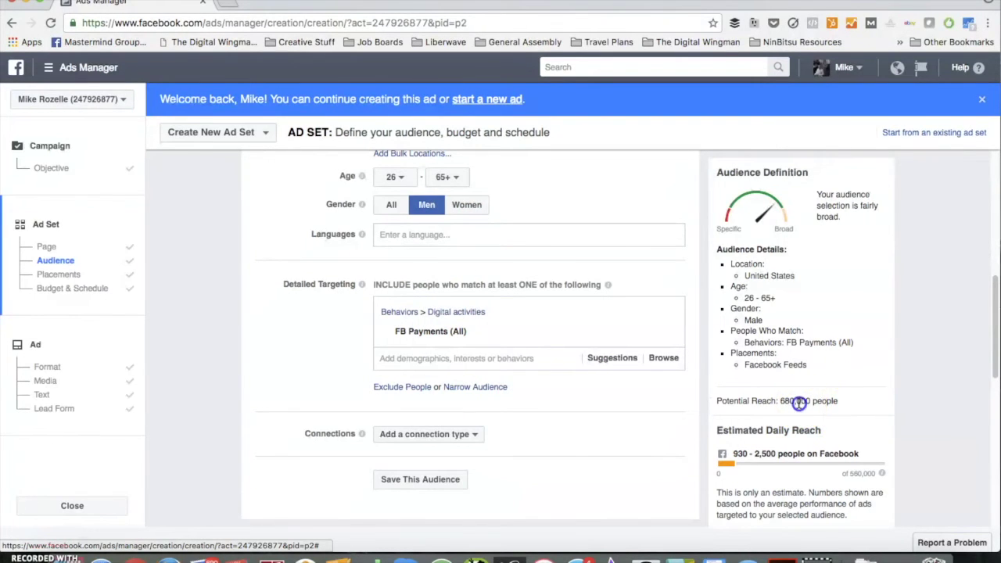
triple_click(798, 404)
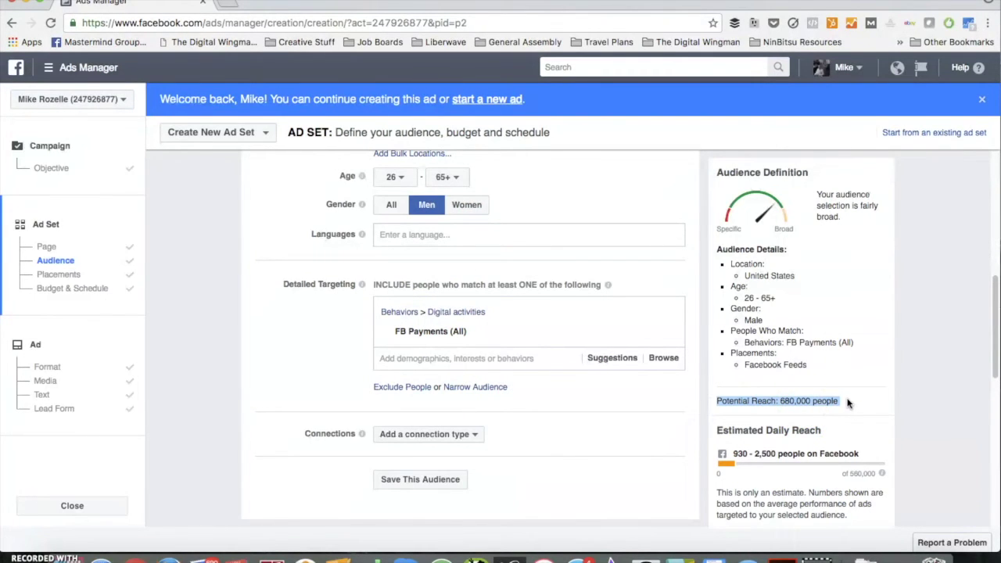
click(848, 403)
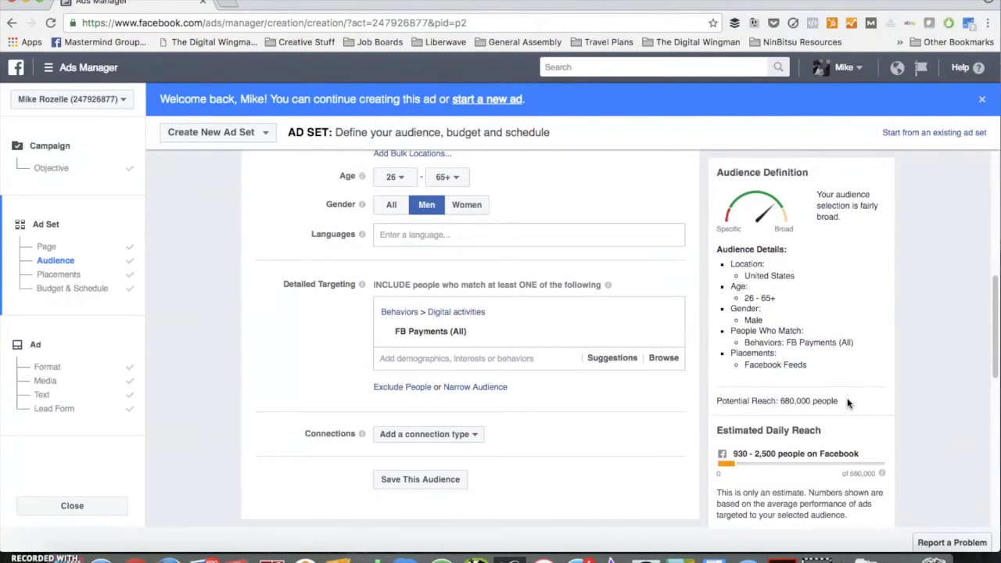
Try Edit Placements to inspect the eligibility of Facebook, Instagram and Audience Network, and return to Automatic Placements
scroll(344, 355, down, 1)
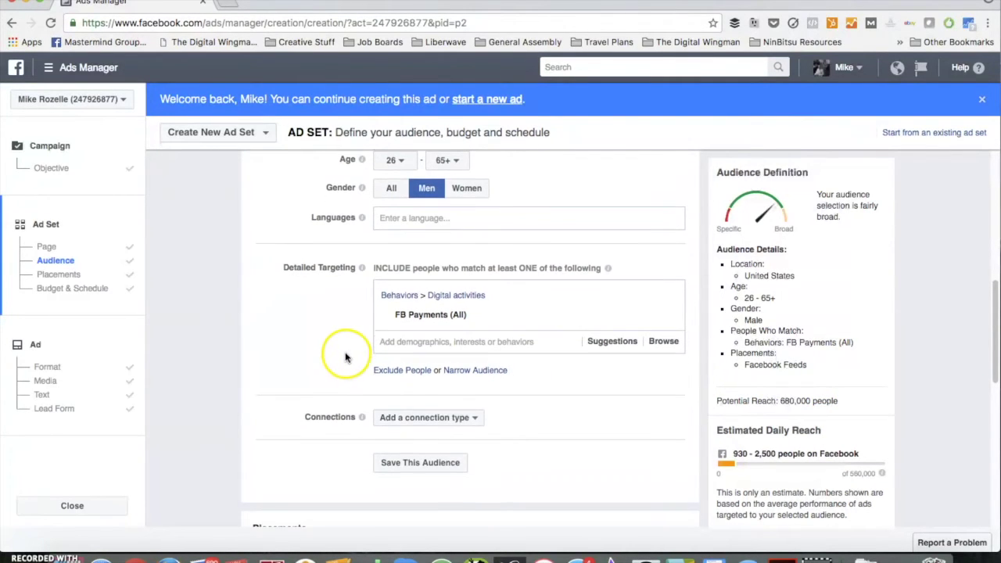
scroll(448, 427, down, 5)
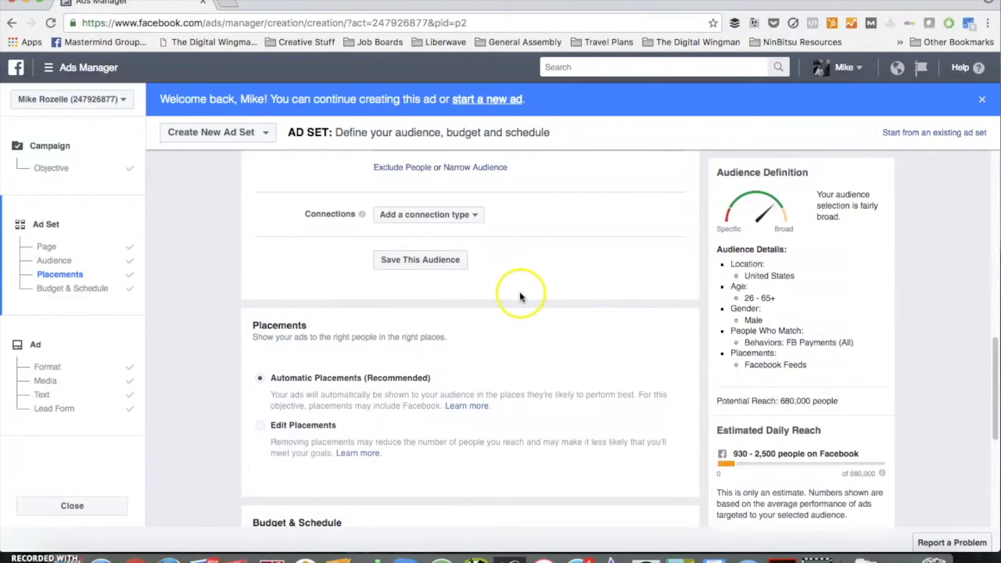
scroll(517, 291, down, 1)
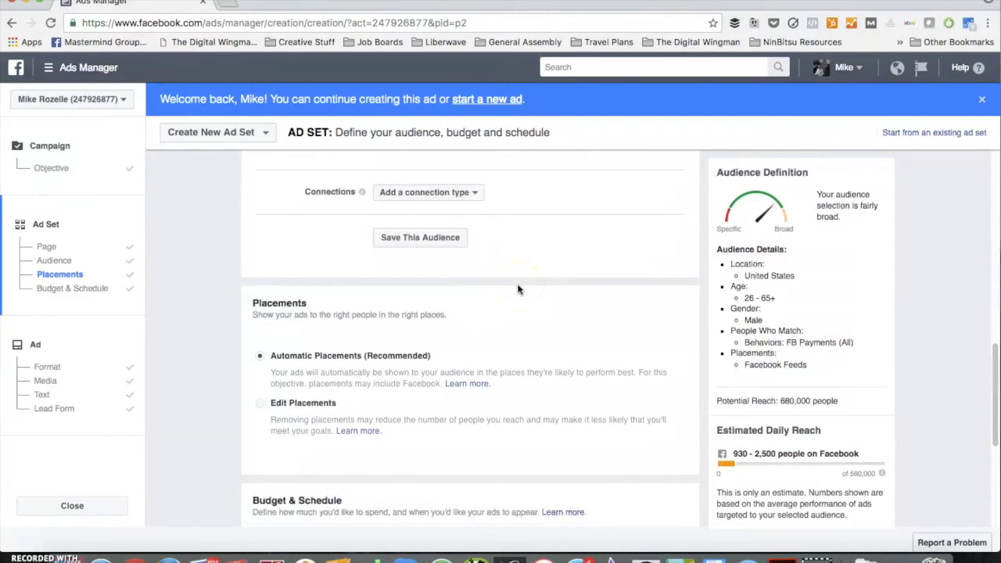
scroll(425, 313, down, 2)
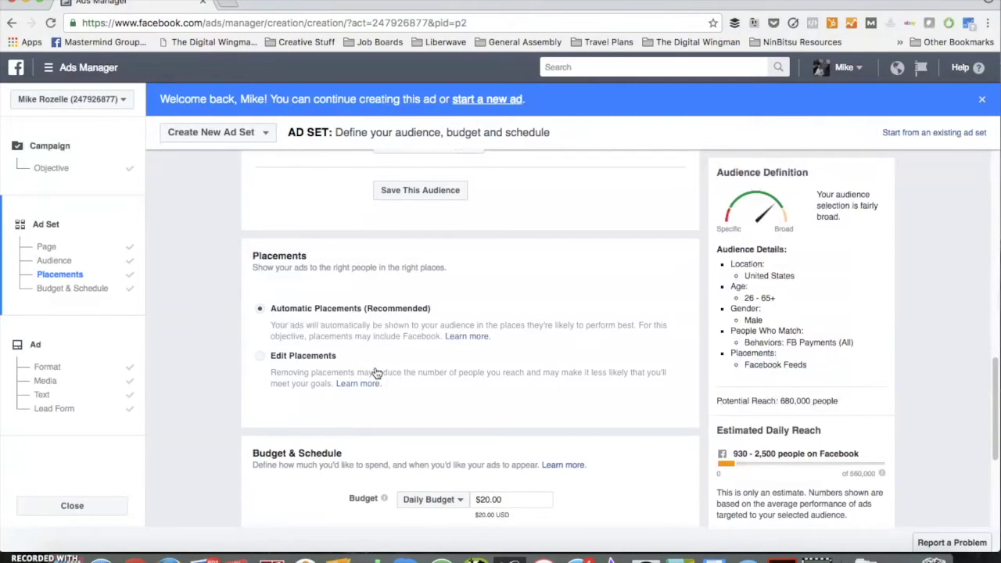
click(260, 356)
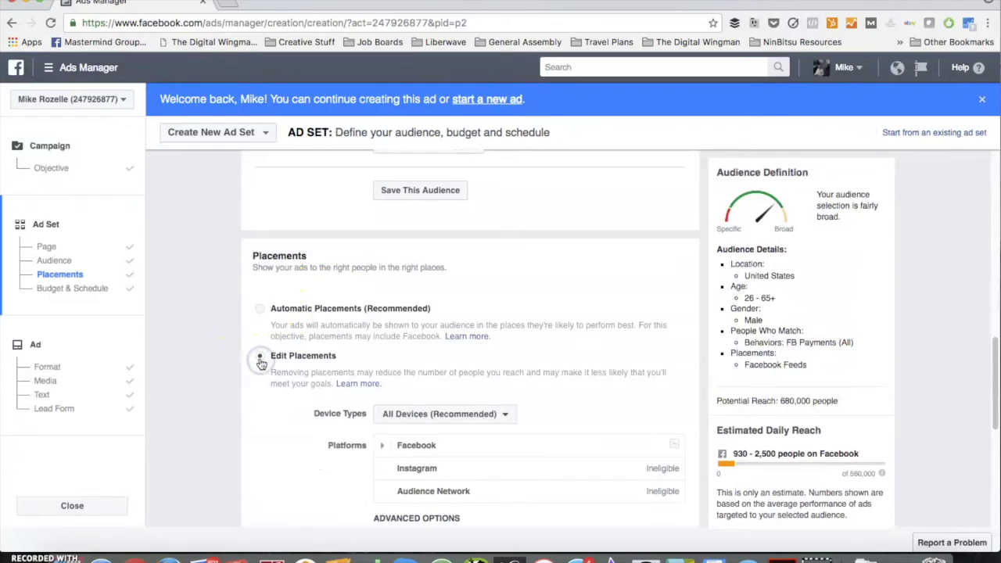
scroll(264, 358, down, 1)
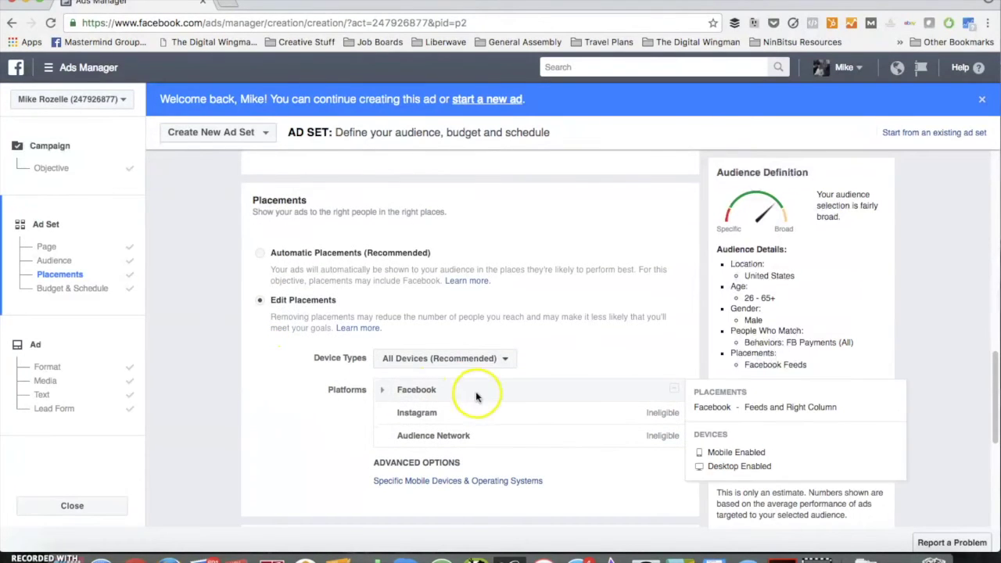
mouse_move(652, 413)
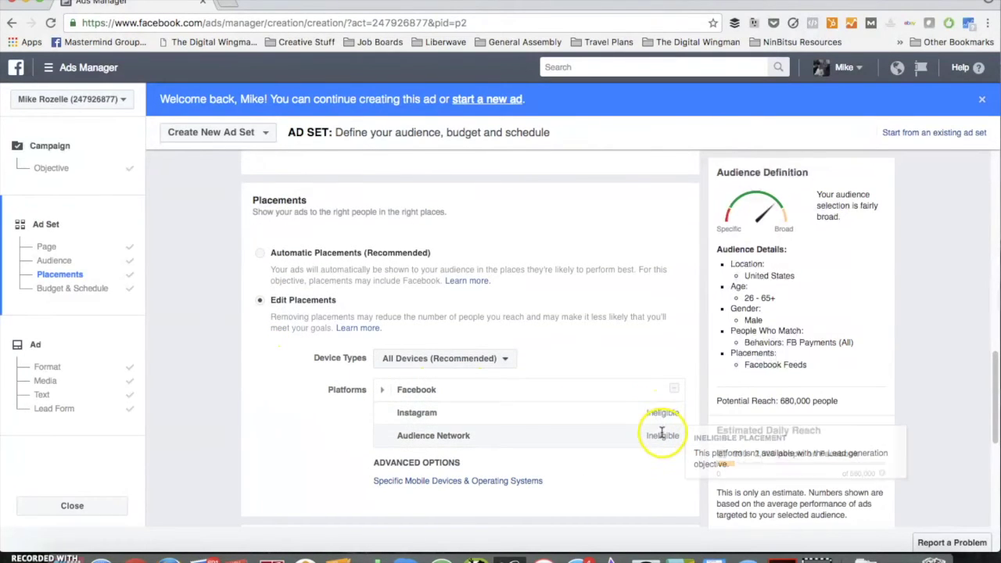
mouse_move(659, 435)
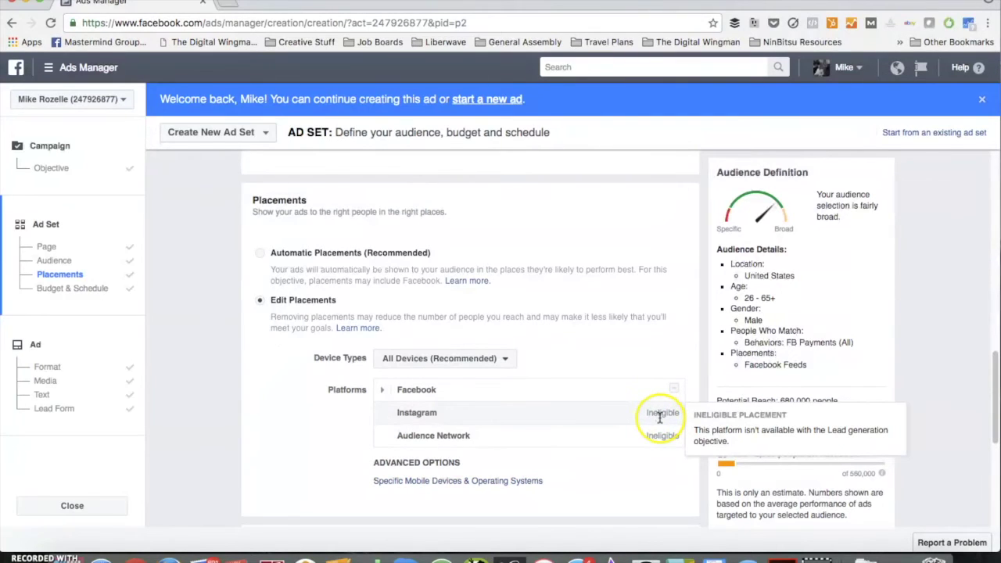
click(259, 252)
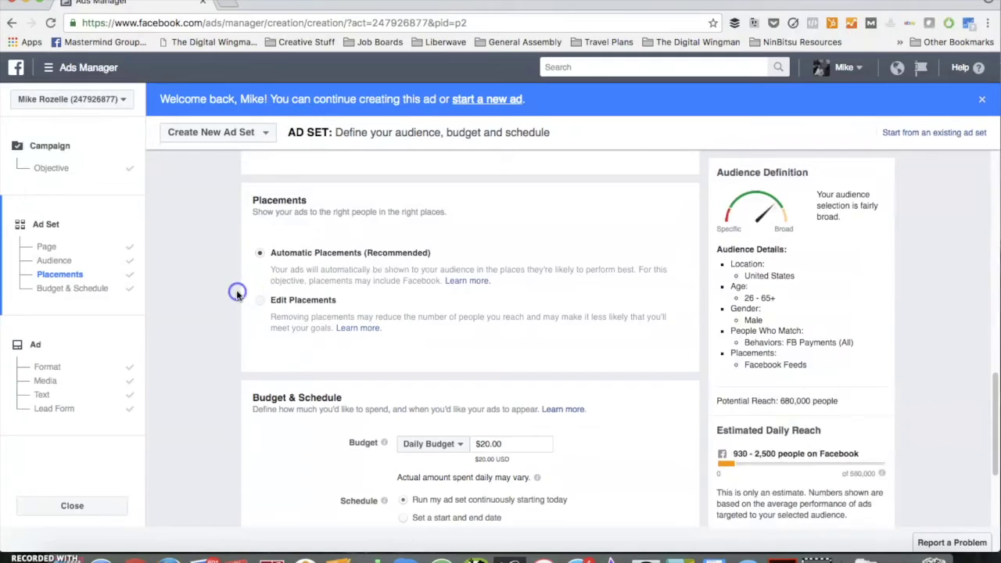
Examine the ad set's budget type and daily amount alongside the estimated daily reach
scroll(239, 289, down, 3)
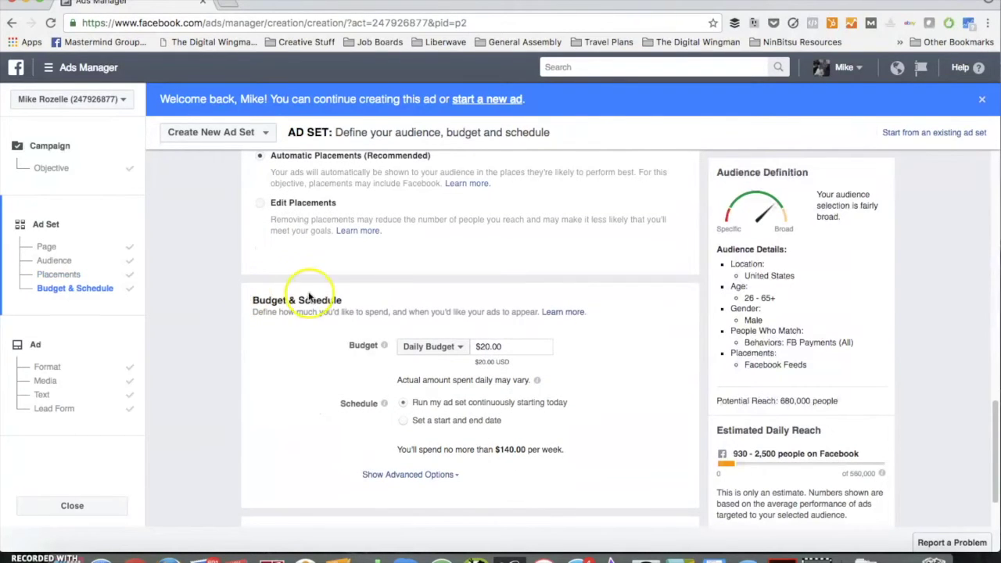
scroll(313, 313, down, 2)
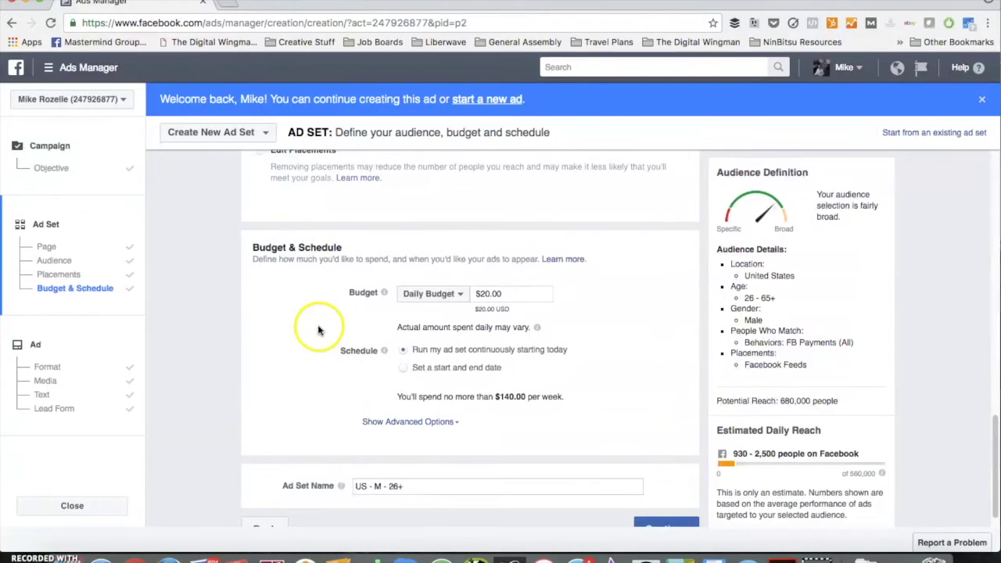
click(481, 295)
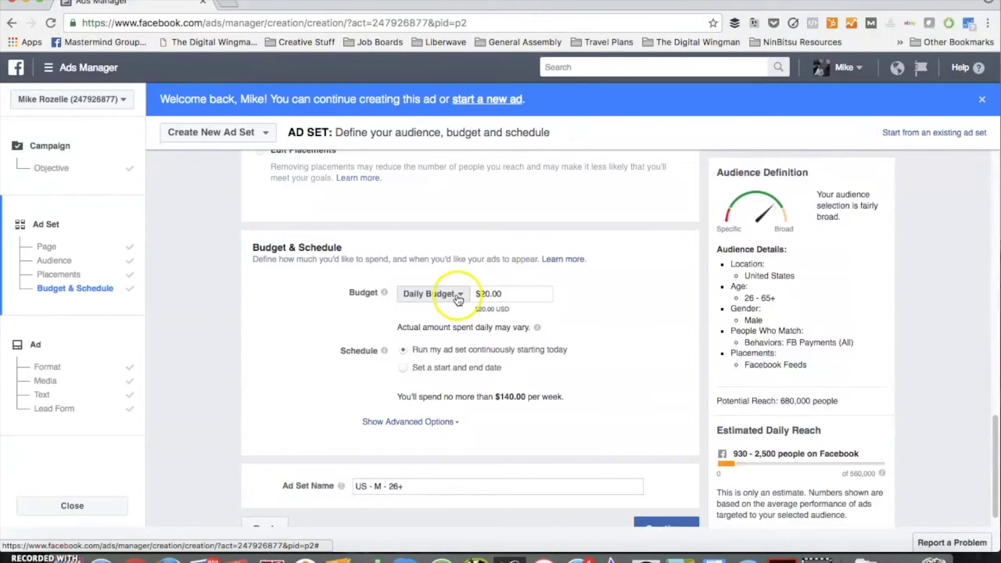
click(457, 295)
click(457, 296)
click(486, 293)
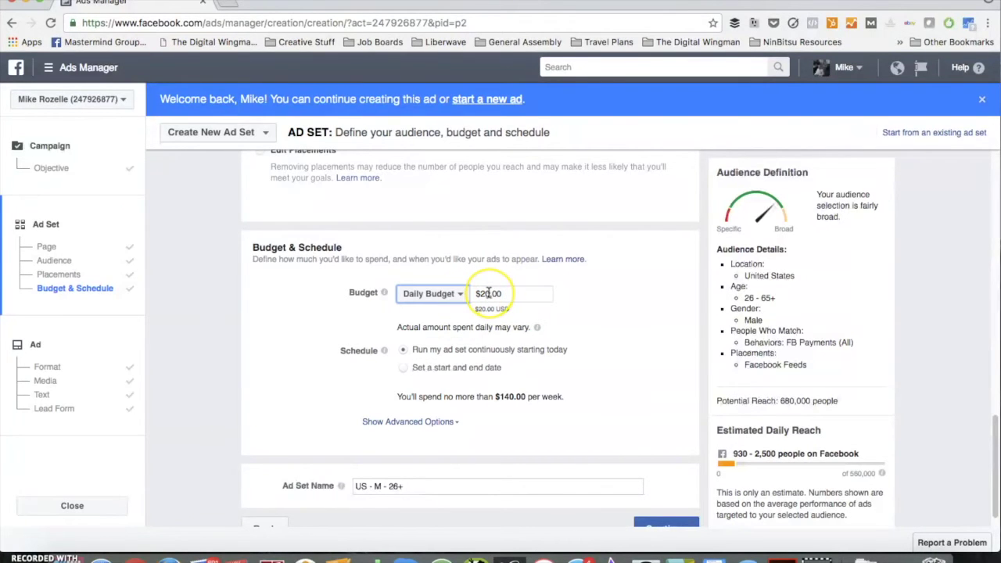
triple_click(488, 293)
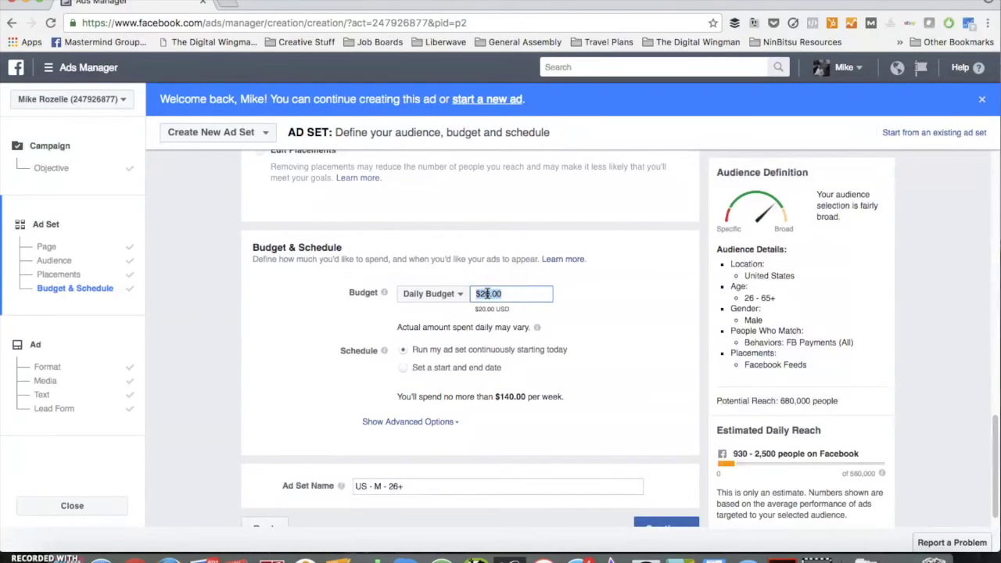
drag(715, 429, 829, 424)
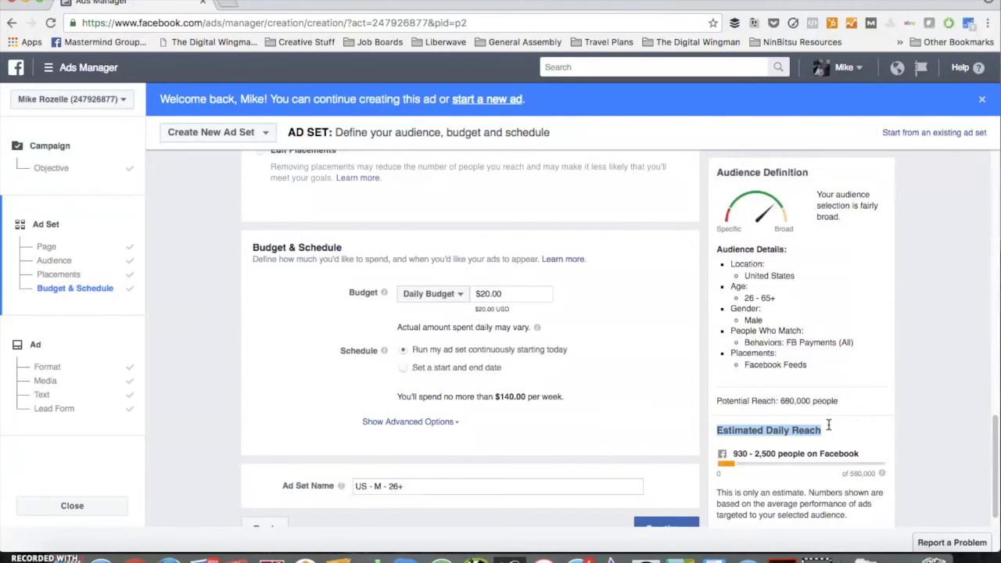
Set the daily budget to $30.00 and check the estimated daily reach
click(487, 293)
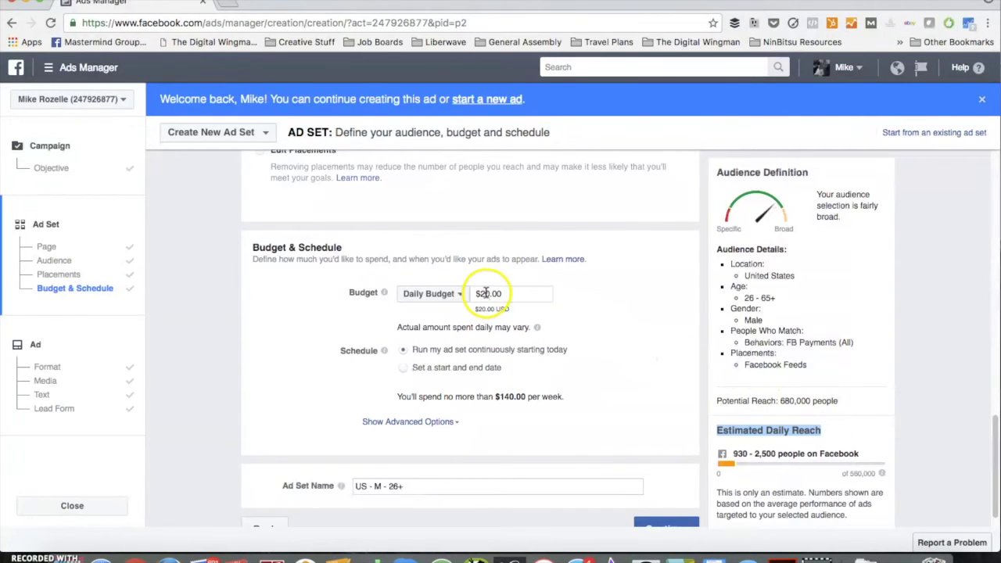
key(BackSpace)
key(BackSpace)
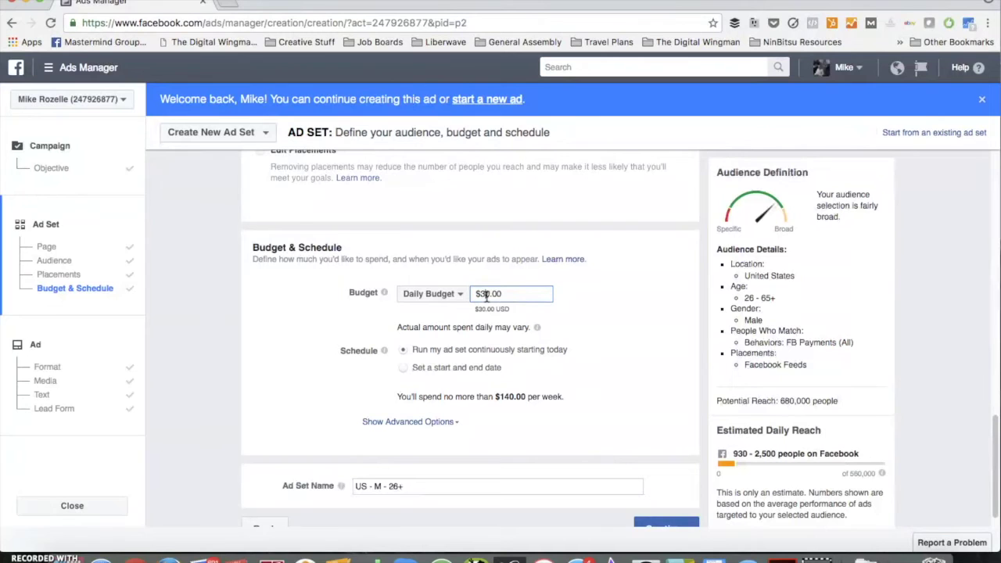
click(504, 277)
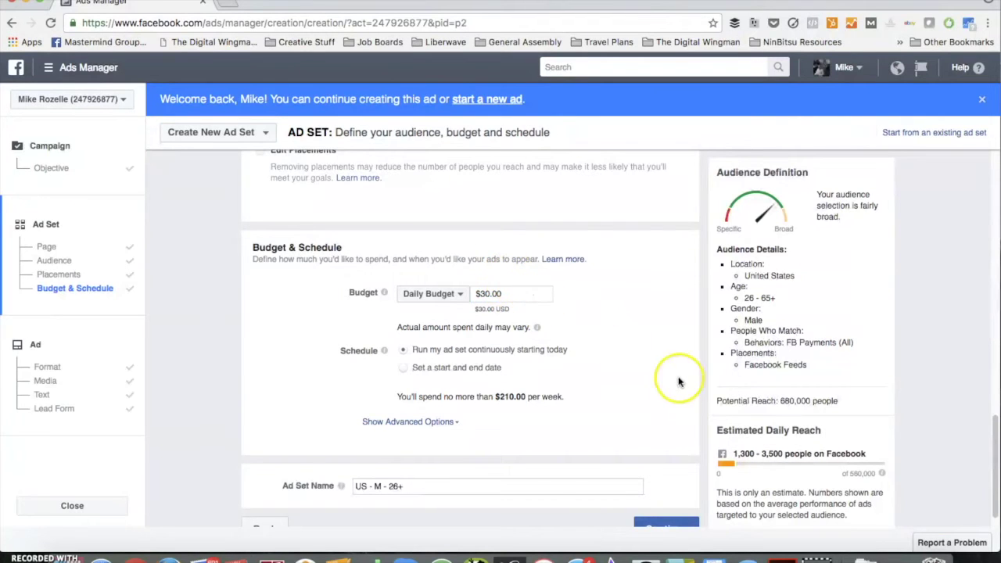
triple_click(757, 430)
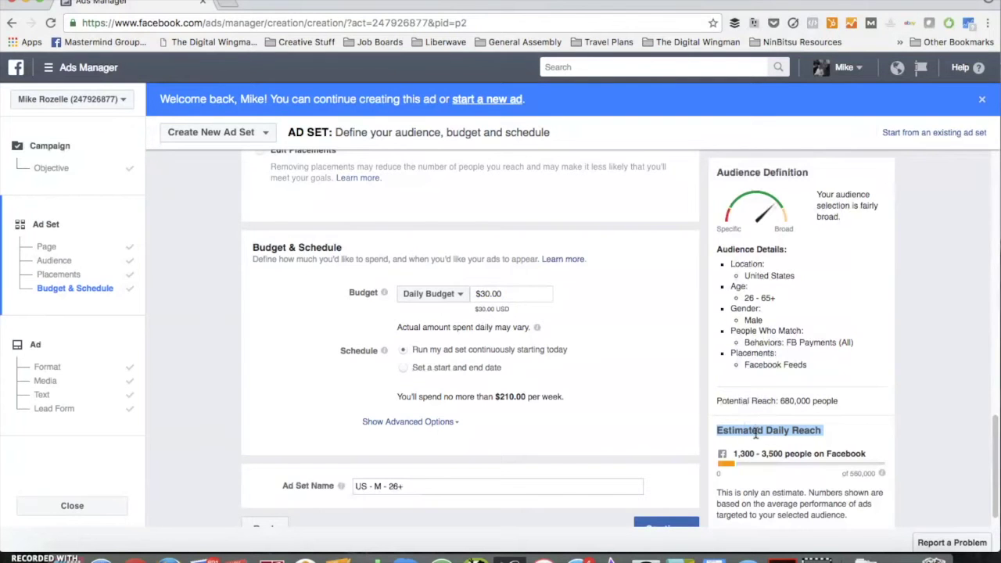
click(743, 425)
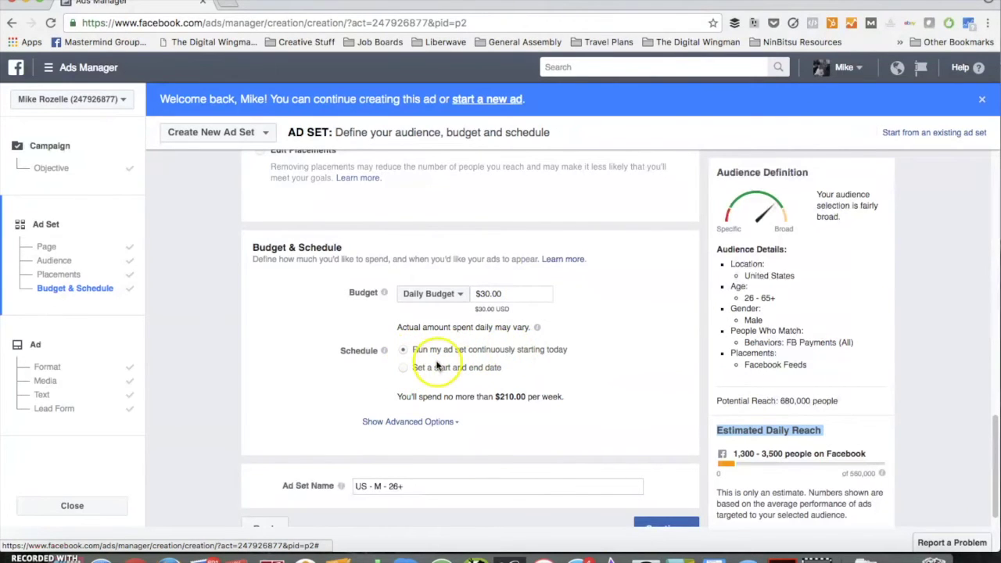
Try scheduling the ad set with a start and end date, and return to running it continuously starting today
click(404, 368)
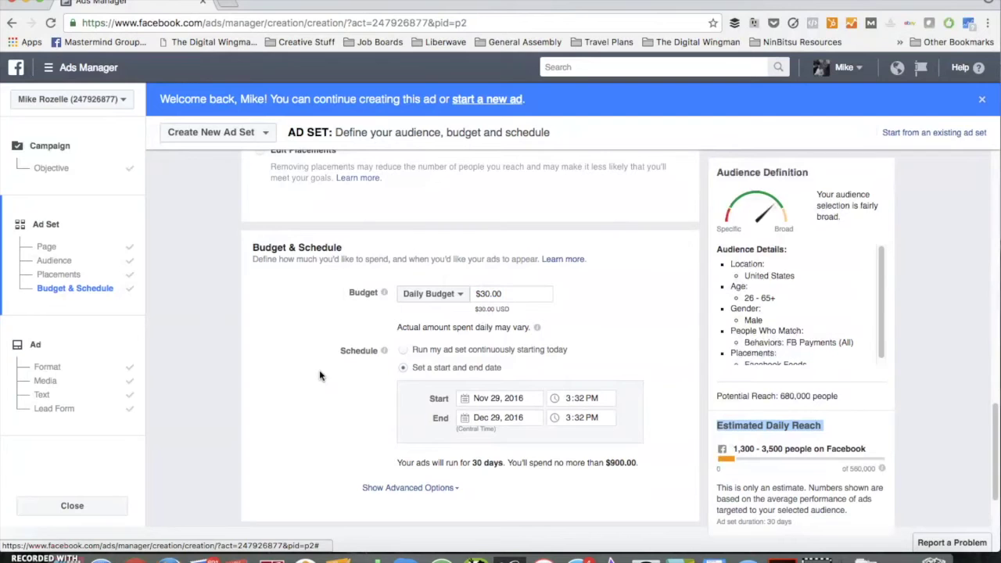
triple_click(407, 350)
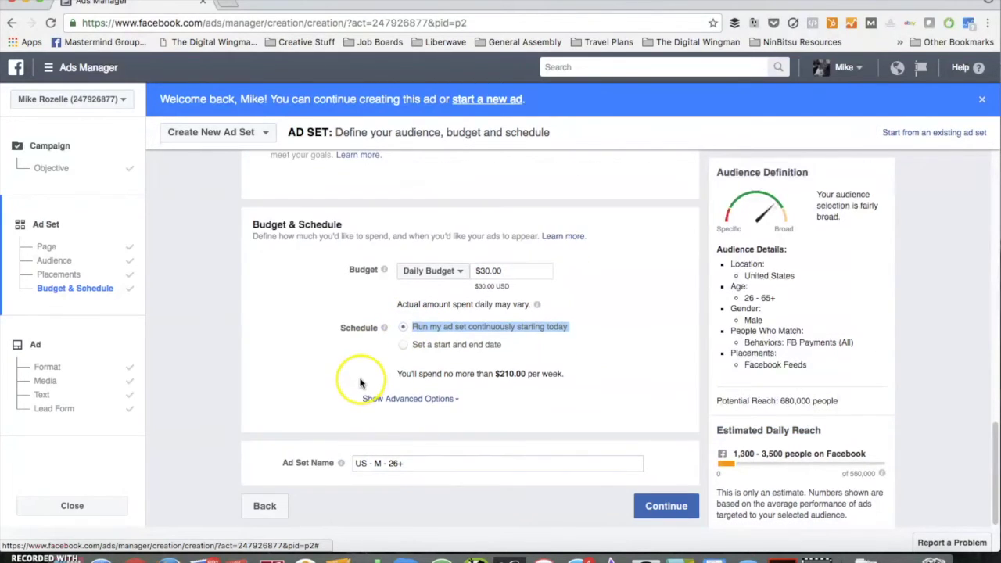
Show the advanced budget and schedule options and review the delivery optimization, bid amount and ad scheduling settings
click(395, 401)
scroll(321, 377, down, 3)
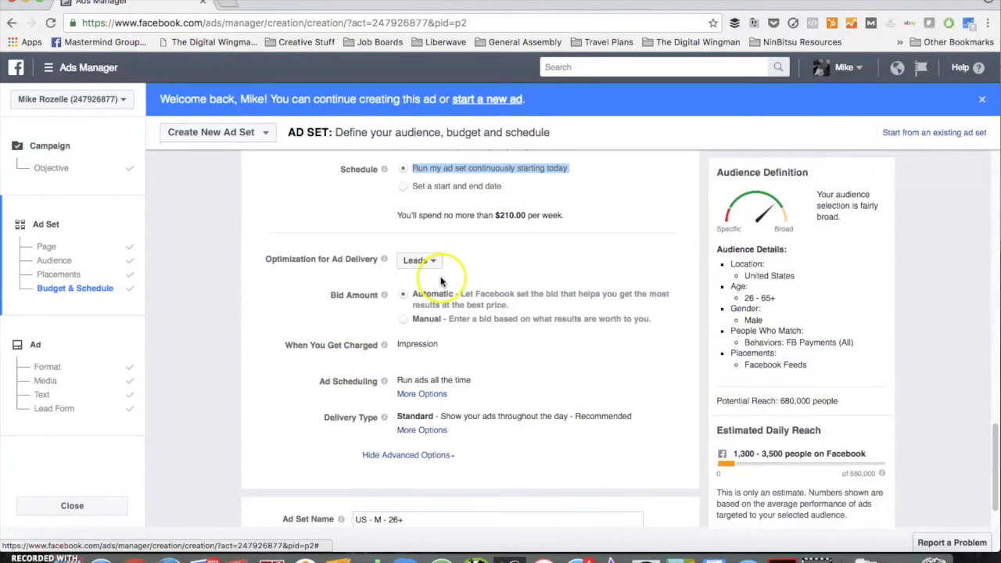
scroll(398, 202, up, 3)
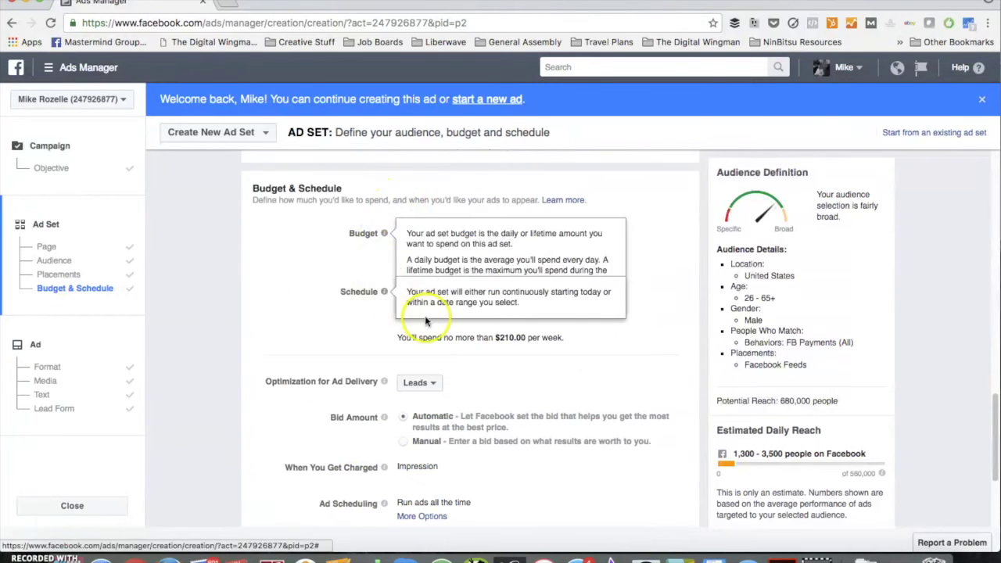
click(320, 326)
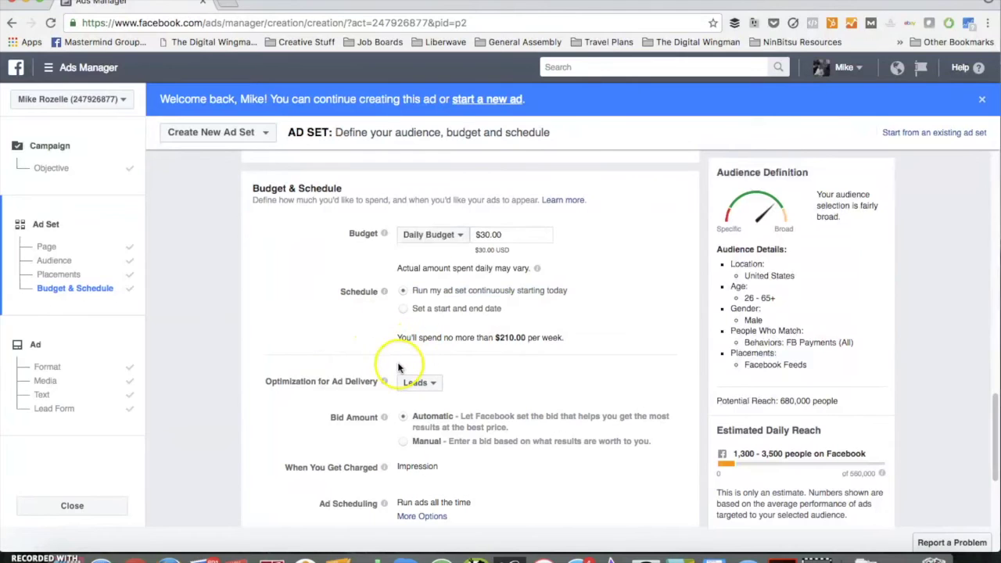
scroll(383, 366, down, 1)
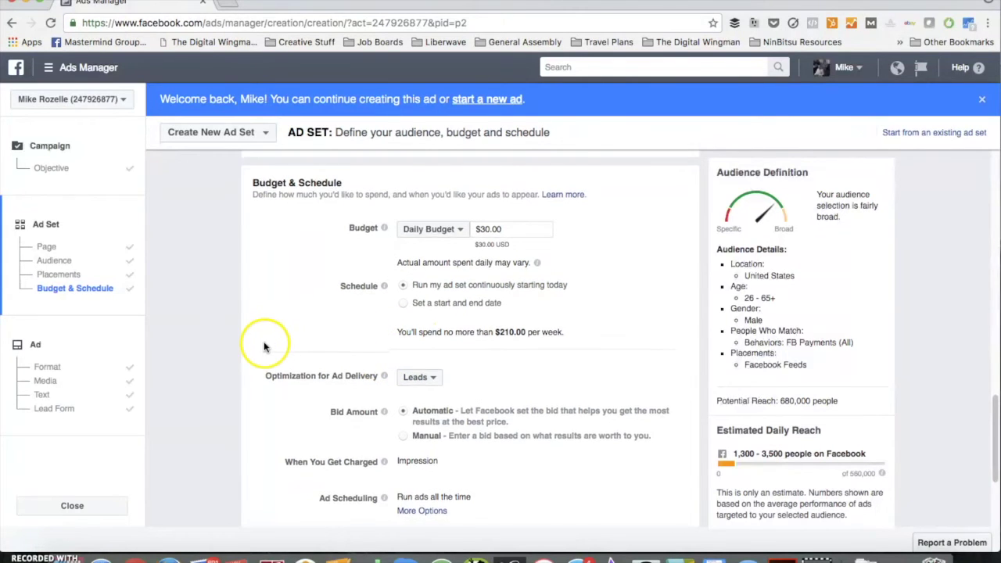
Review the choices for ad delivery optimization and keep Leads selected
scroll(264, 346, down, 3)
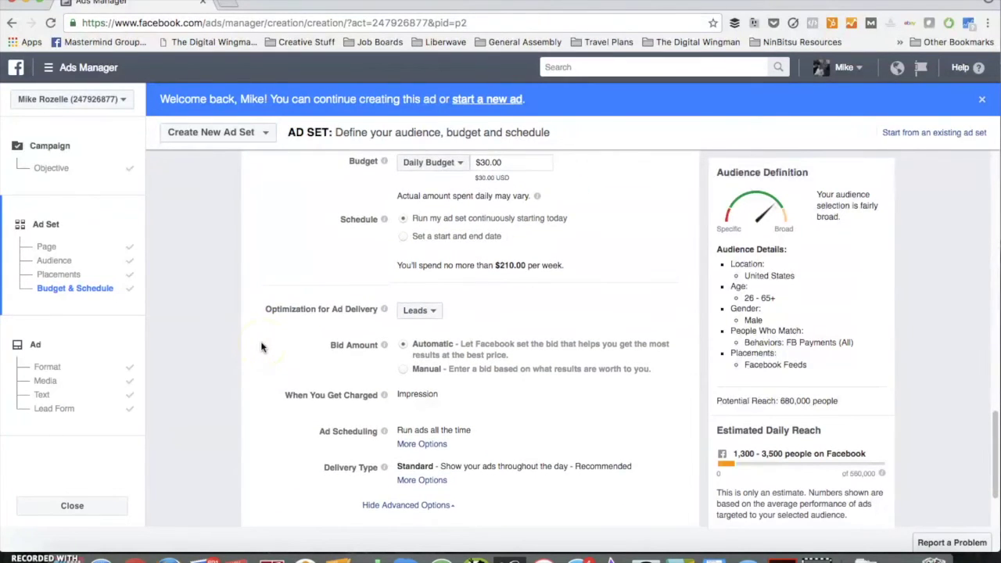
click(424, 310)
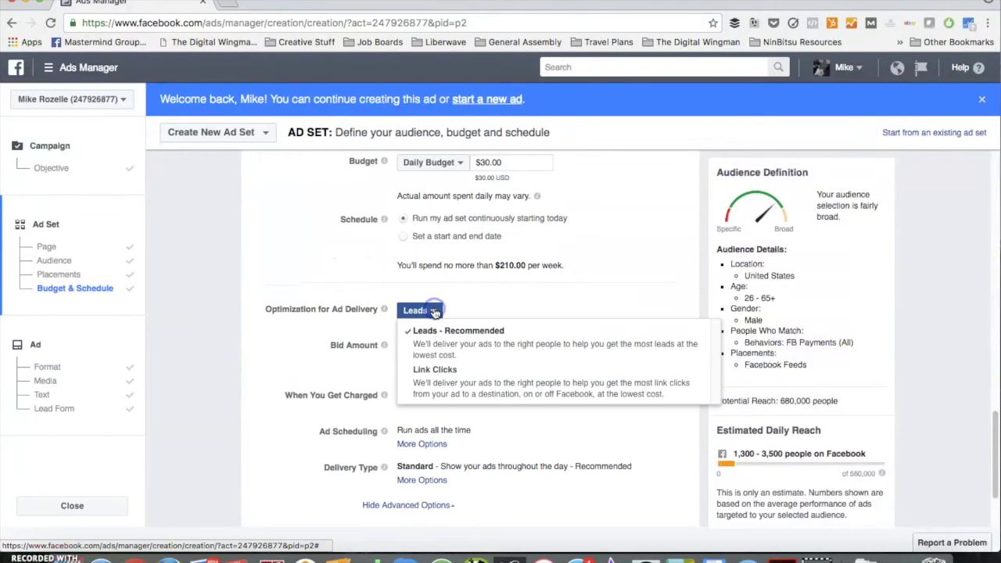
click(462, 346)
click(532, 318)
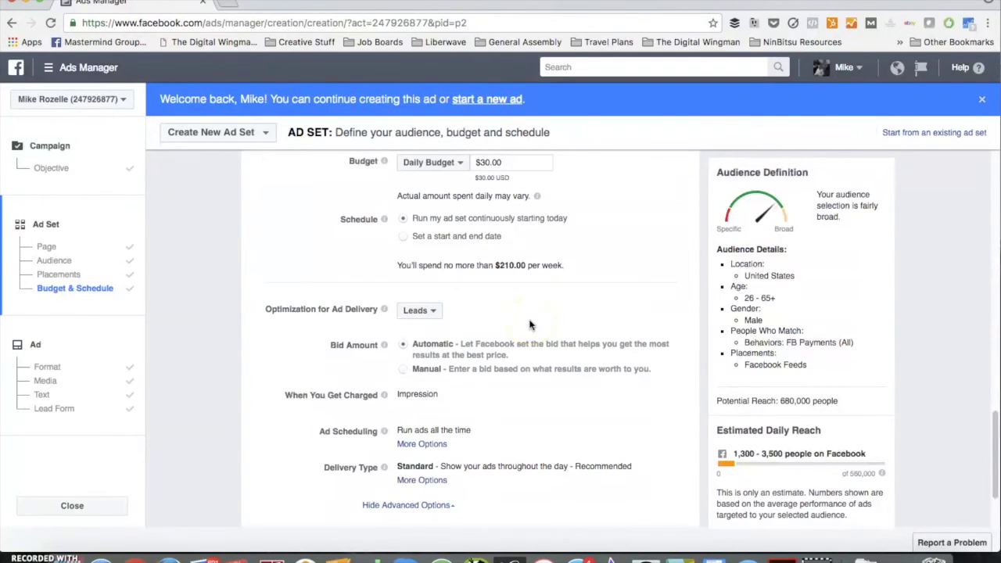
drag(524, 326, 508, 355)
Read the ad scheduling explanation and show the additional ad scheduling options
scroll(539, 380, down, 1)
mouse_move(383, 388)
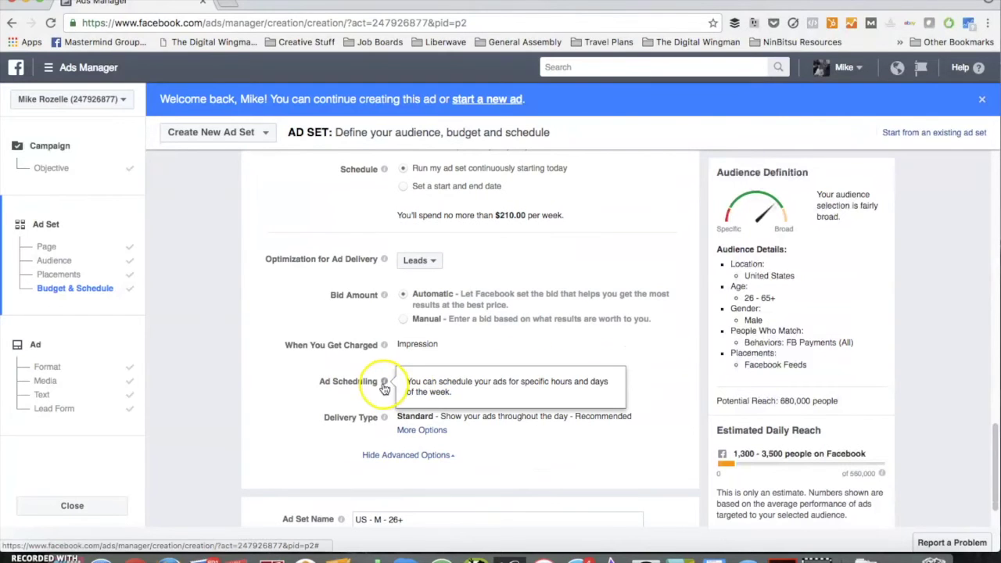
click(428, 395)
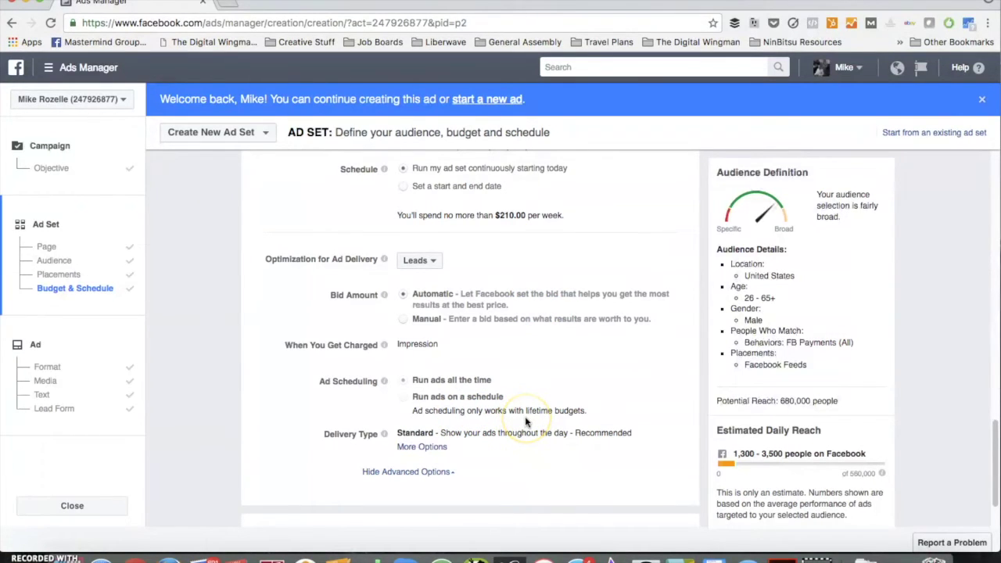
Switch the ad set to a lifetime budget and review its amount and its start and end dates
scroll(663, 414, up, 1)
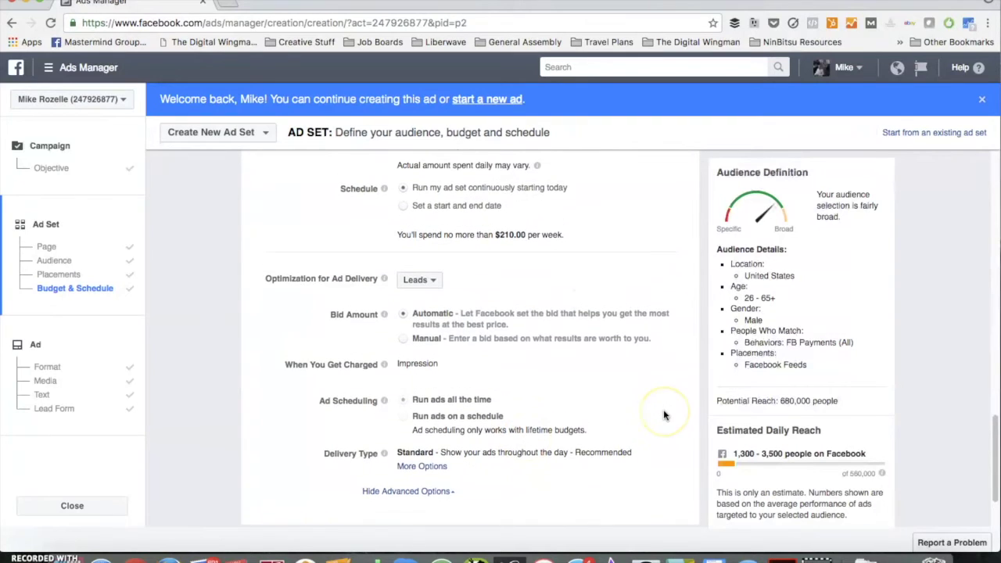
scroll(664, 414, up, 2)
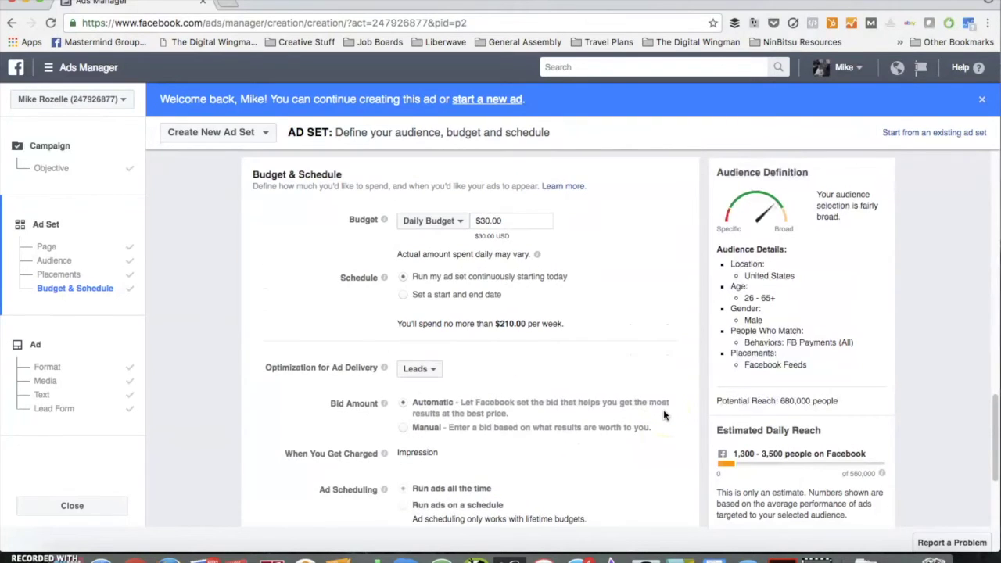
click(458, 226)
click(450, 259)
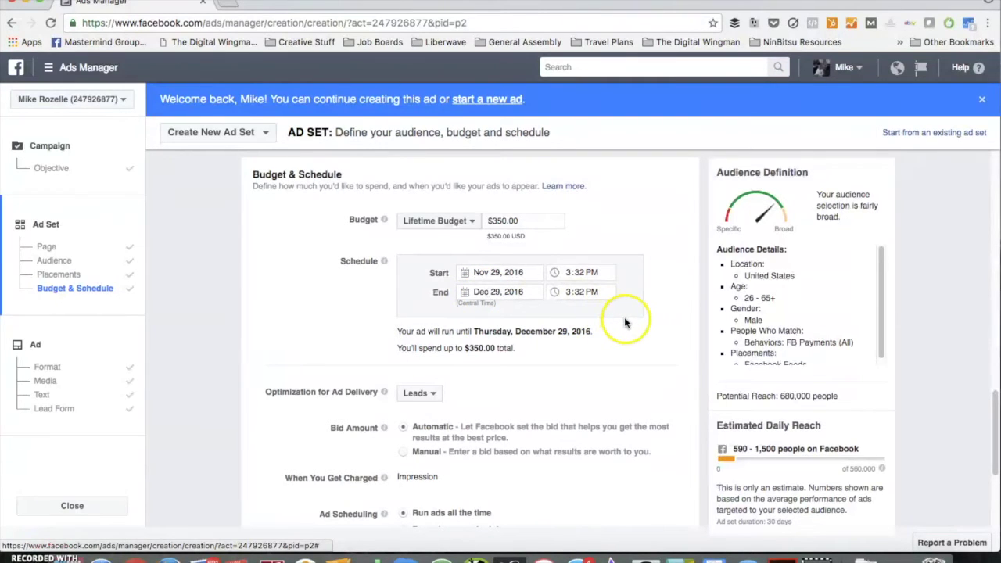
click(495, 276)
click(491, 261)
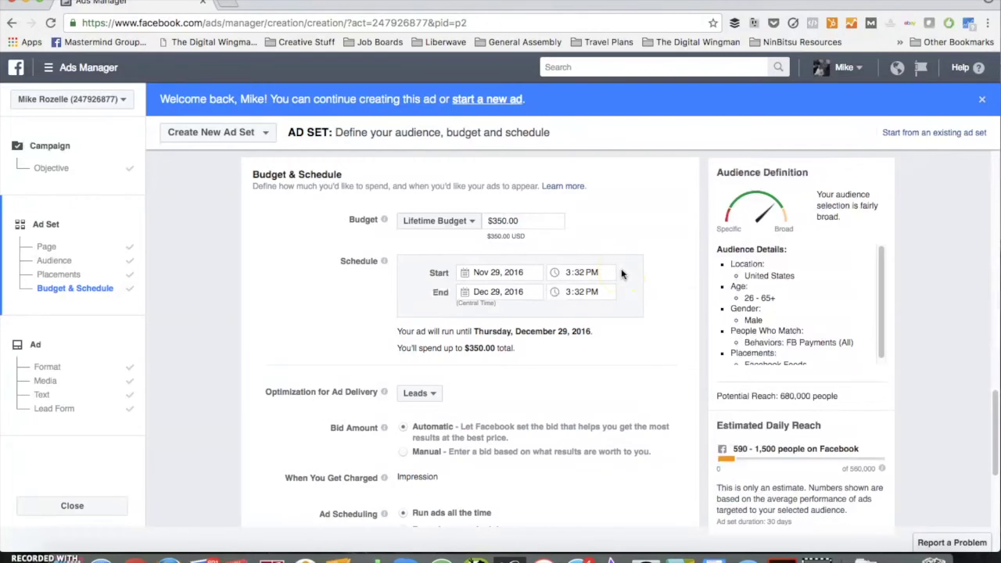
click(532, 220)
key(ctrl+a)
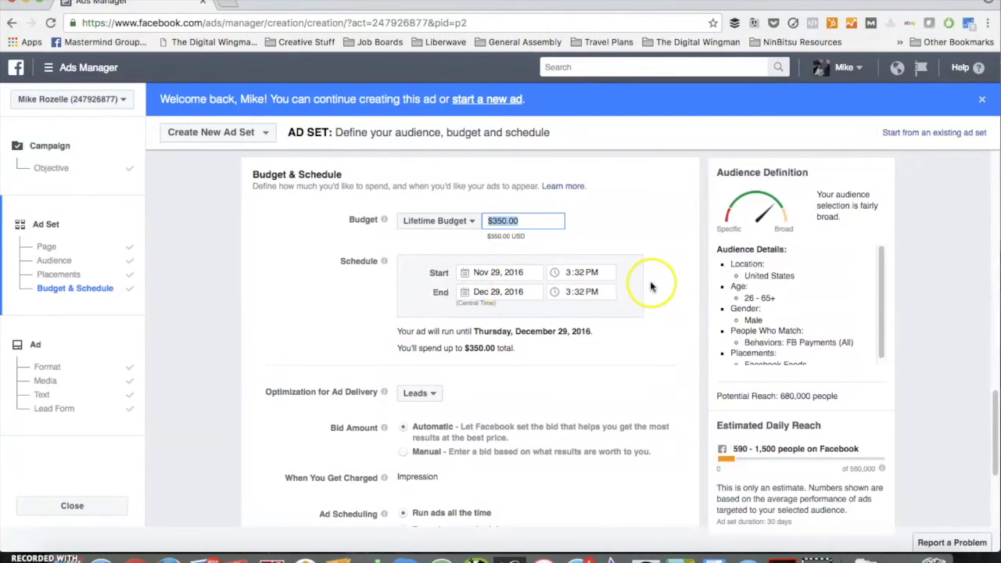
Try running the ads on an hourly schedule, and return to running them all the time
scroll(650, 287, down, 4)
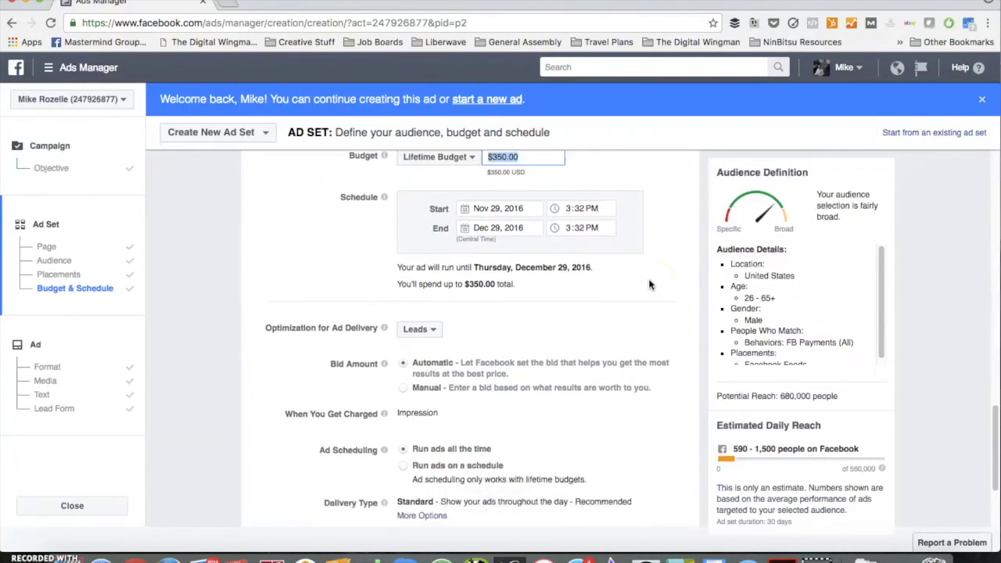
scroll(646, 289, up, 8)
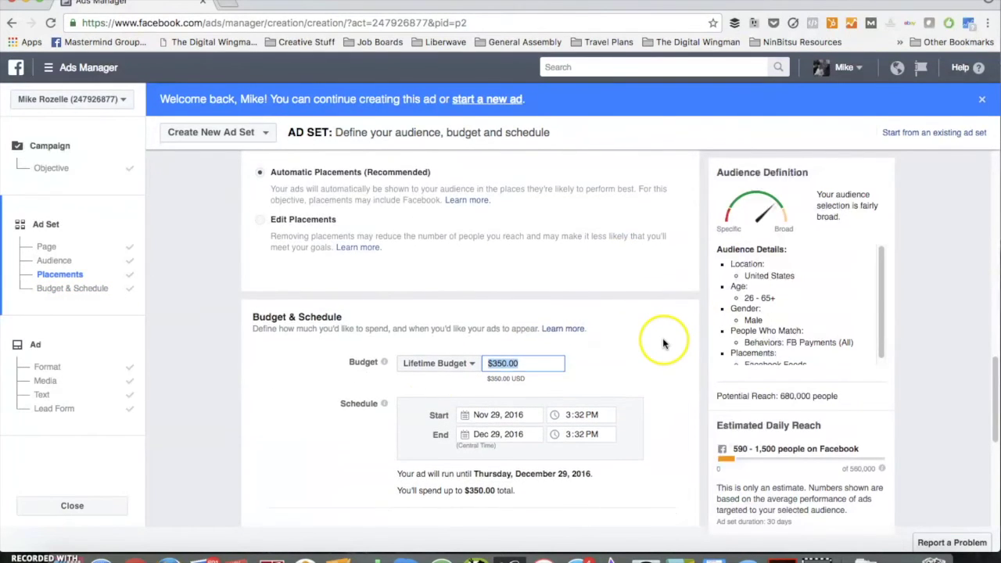
scroll(661, 341, down, 1)
scroll(662, 345, down, 8)
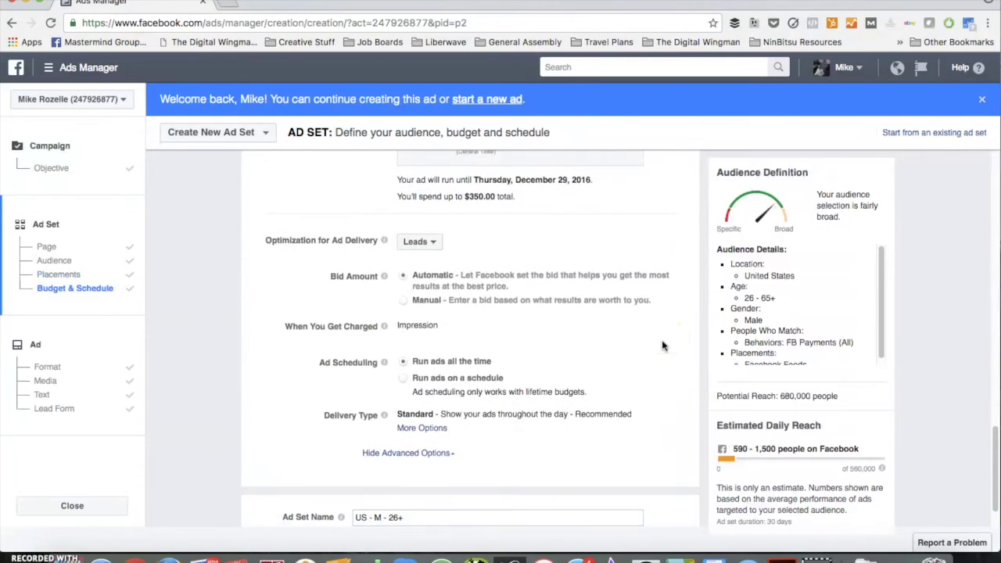
click(403, 378)
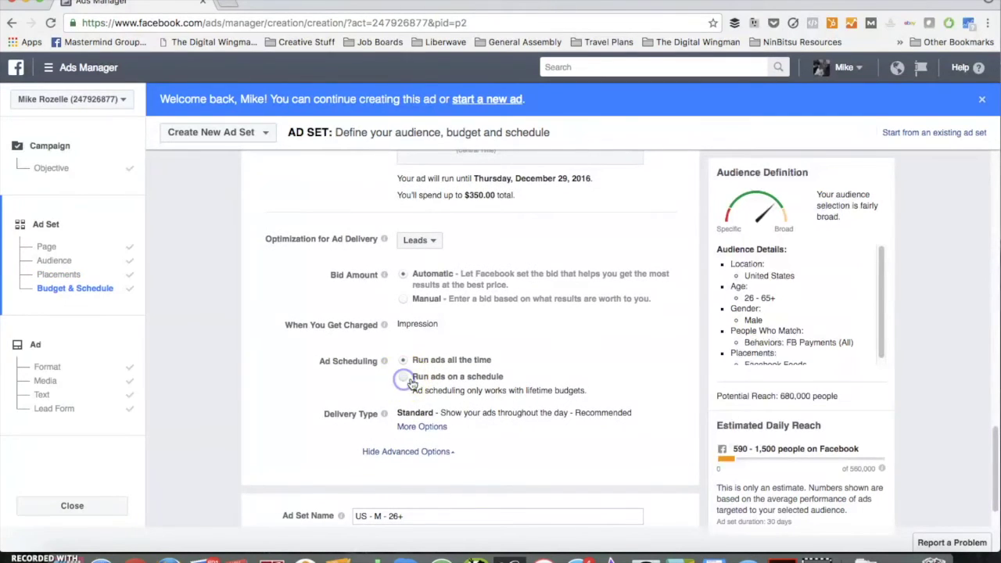
scroll(407, 375, down, 5)
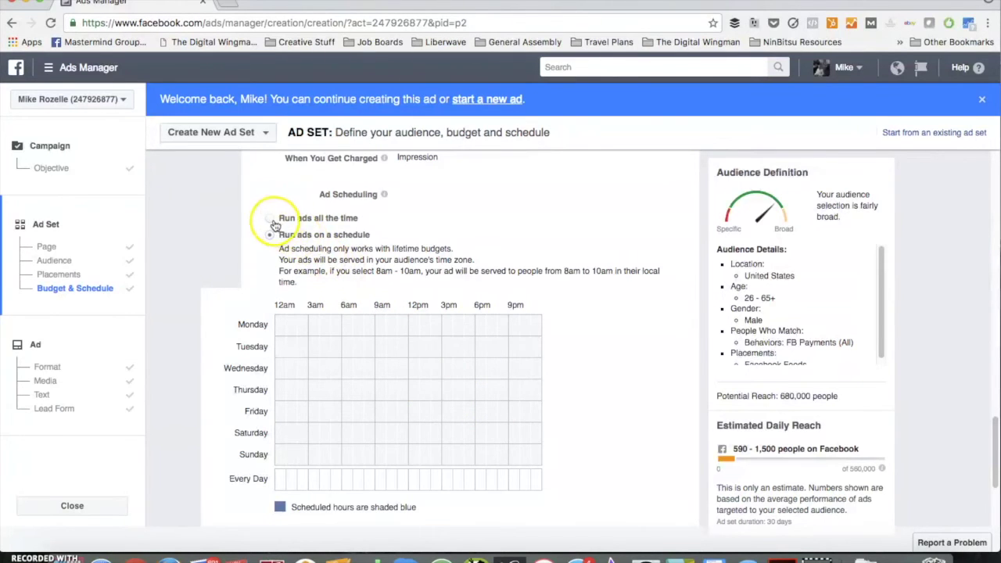
click(271, 219)
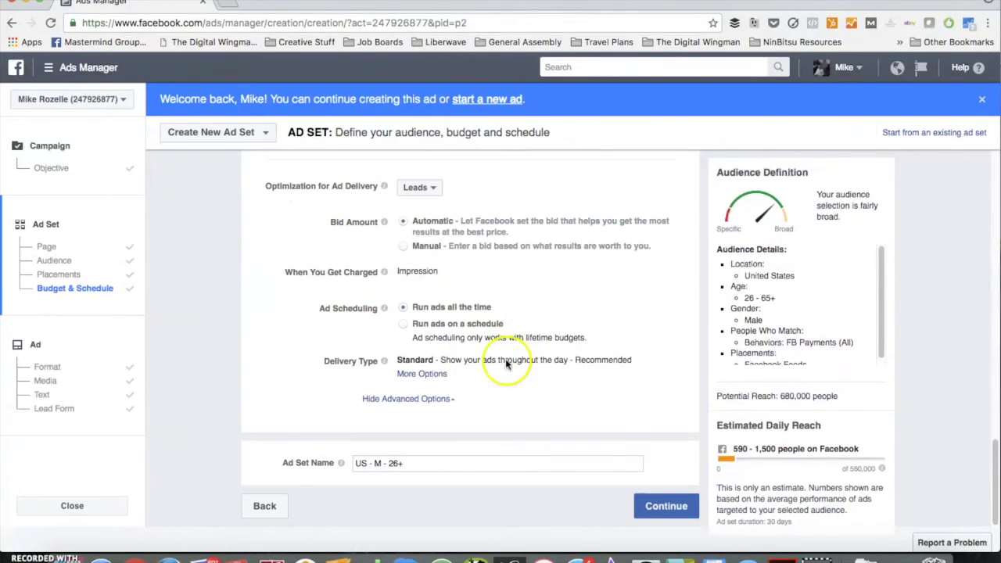
Show the additional delivery type options and check the requirement for accelerated delivery
click(426, 373)
click(516, 399)
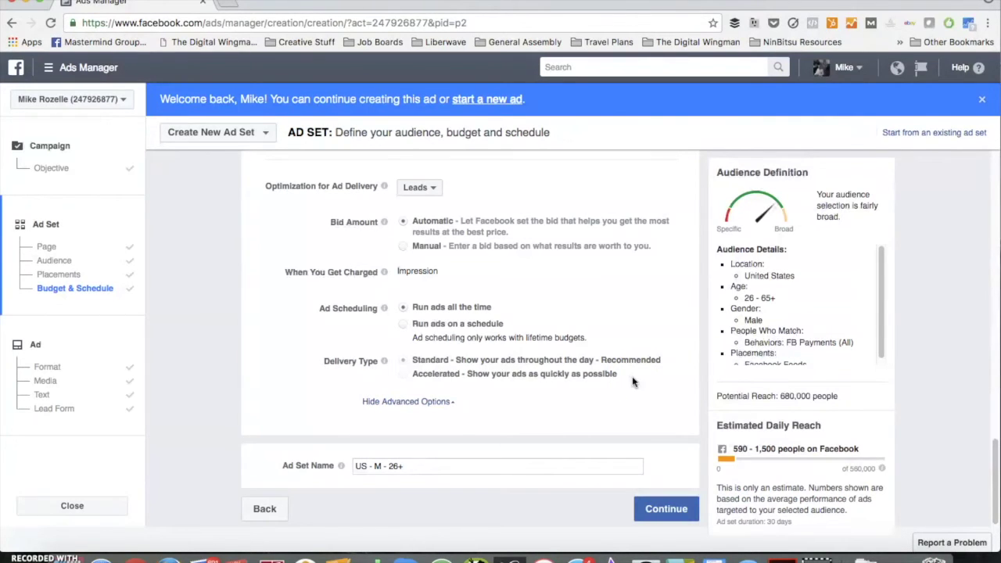
mouse_move(462, 383)
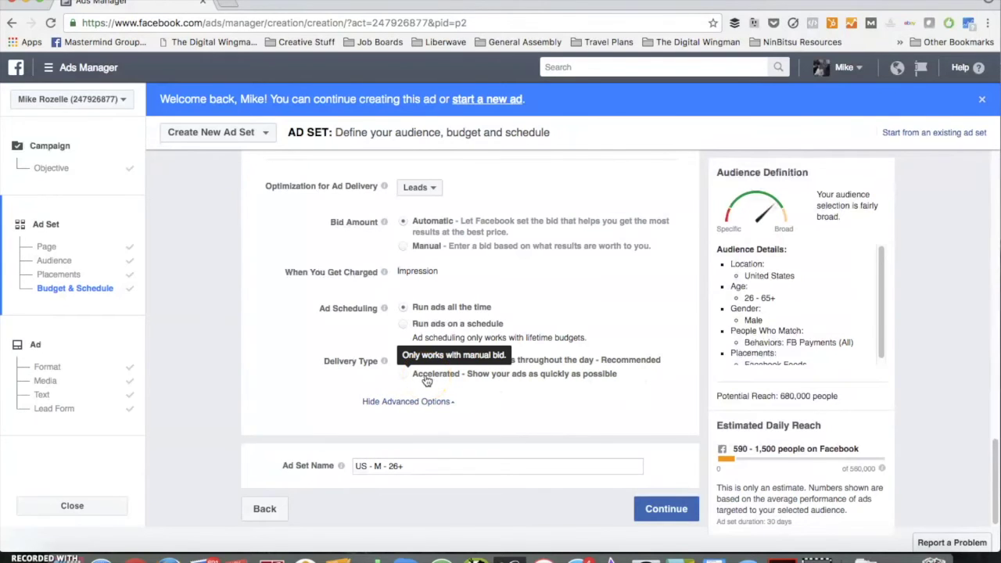
Name the ad set "Targeting Setup" and continue to the ad creation stage
scroll(283, 424, down, 1)
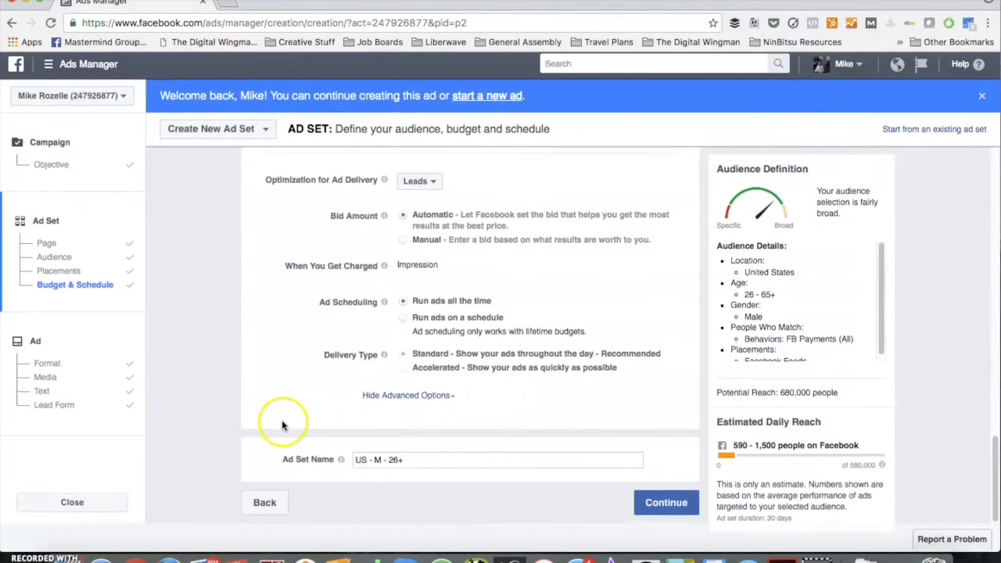
click(440, 462)
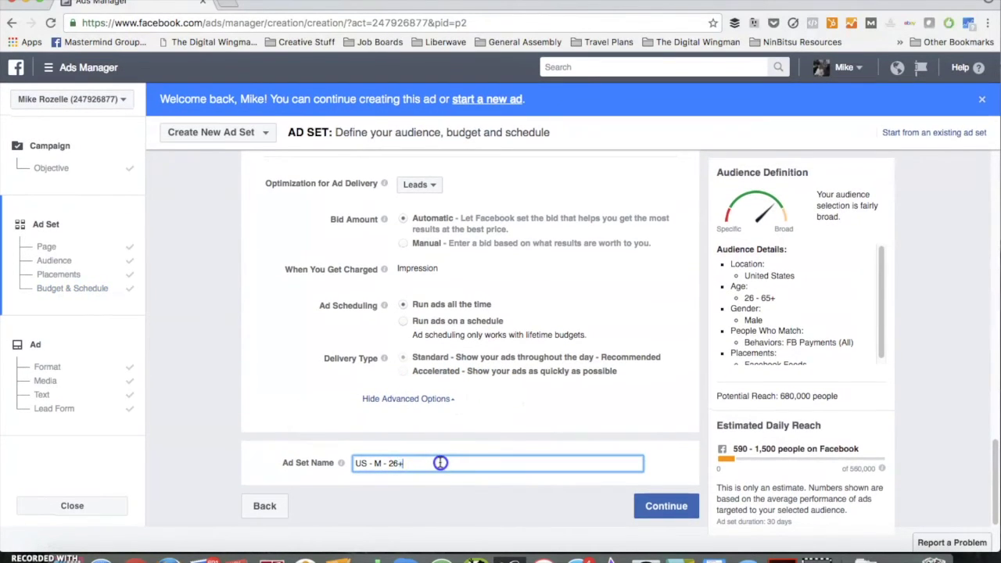
triple_click(440, 463)
text(Targeting Setup)
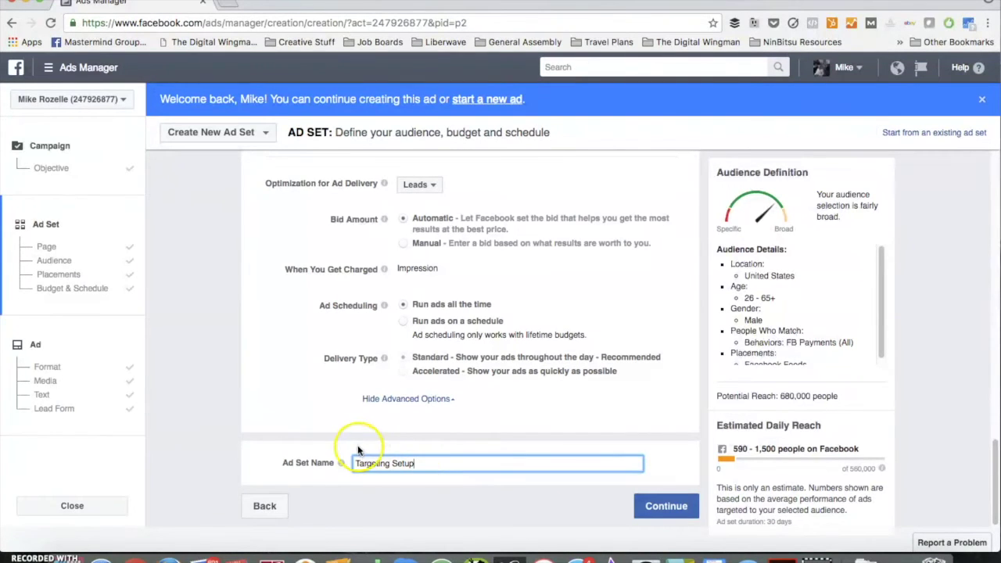
click(669, 505)
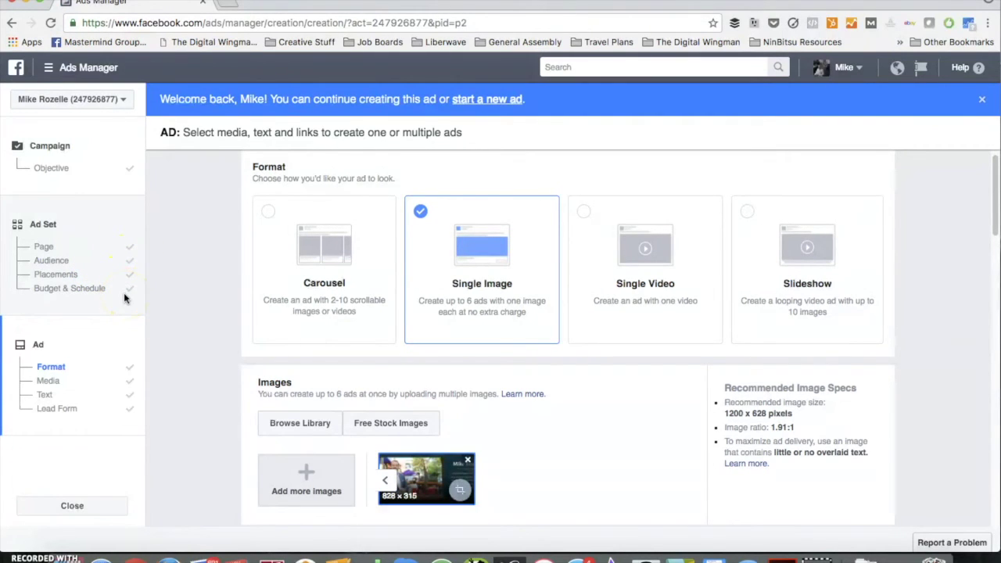
click(133, 295)
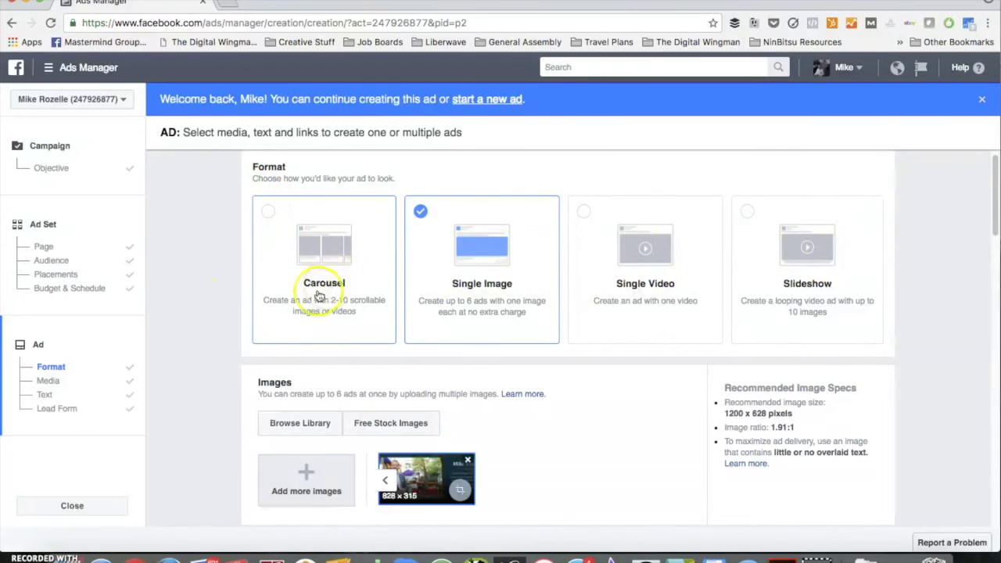
Try the Carousel and Slideshow ad formats, and return to Single Image
click(294, 231)
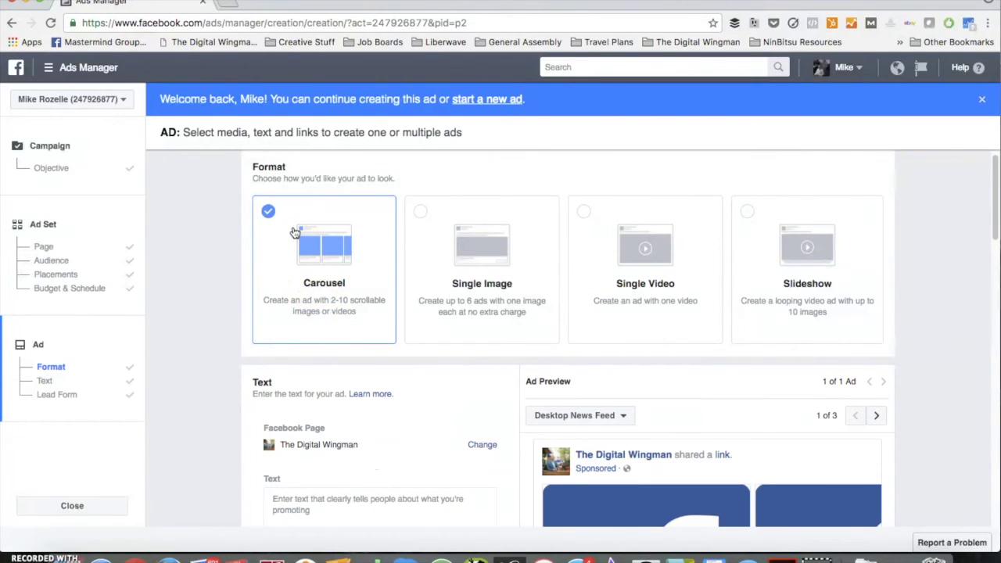
scroll(294, 231, down, 1)
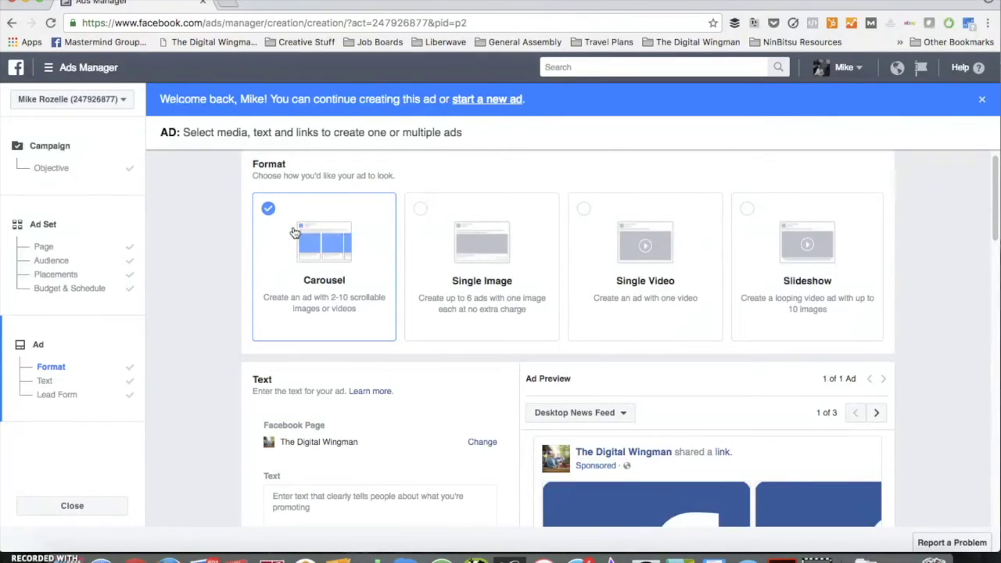
click(458, 237)
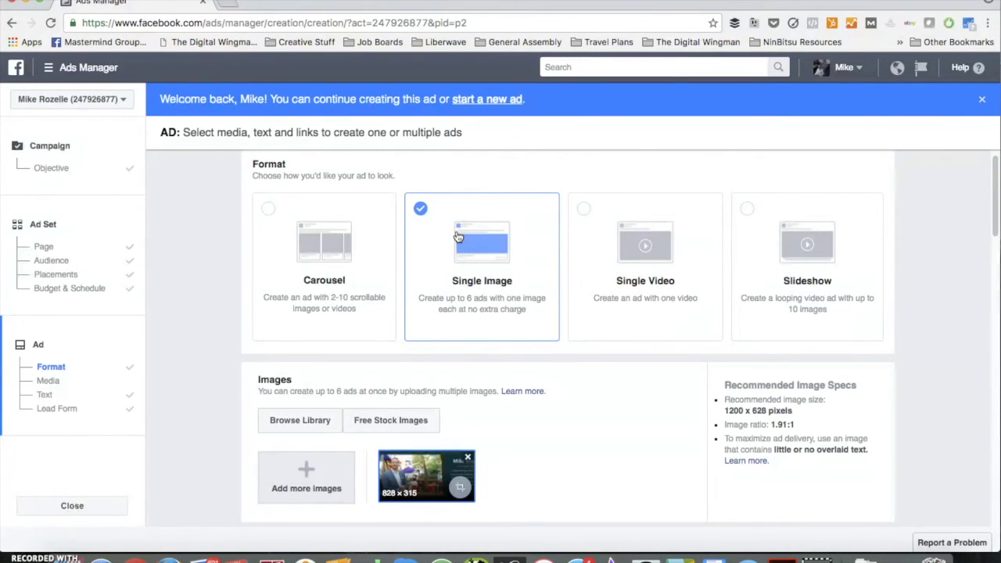
click(614, 239)
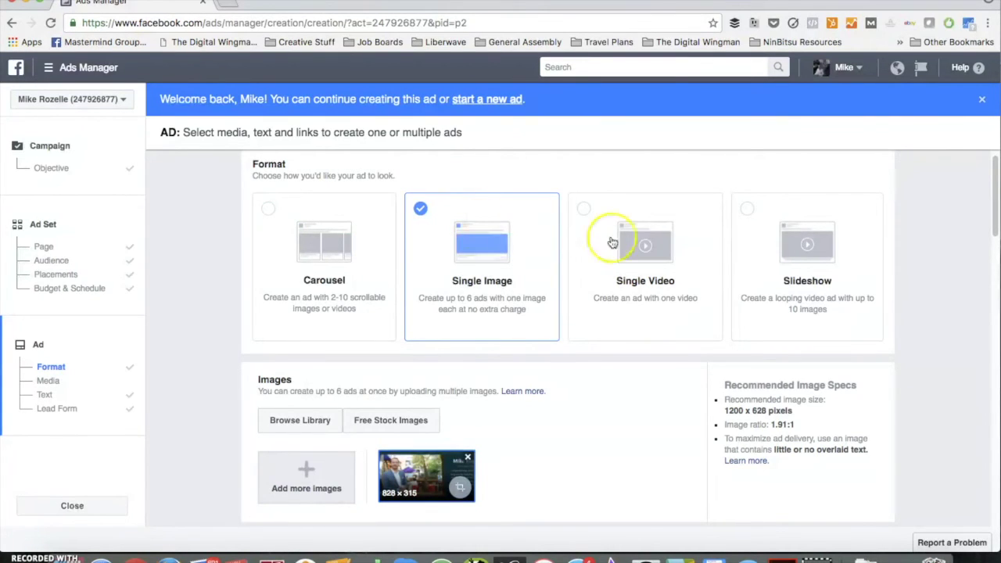
click(760, 247)
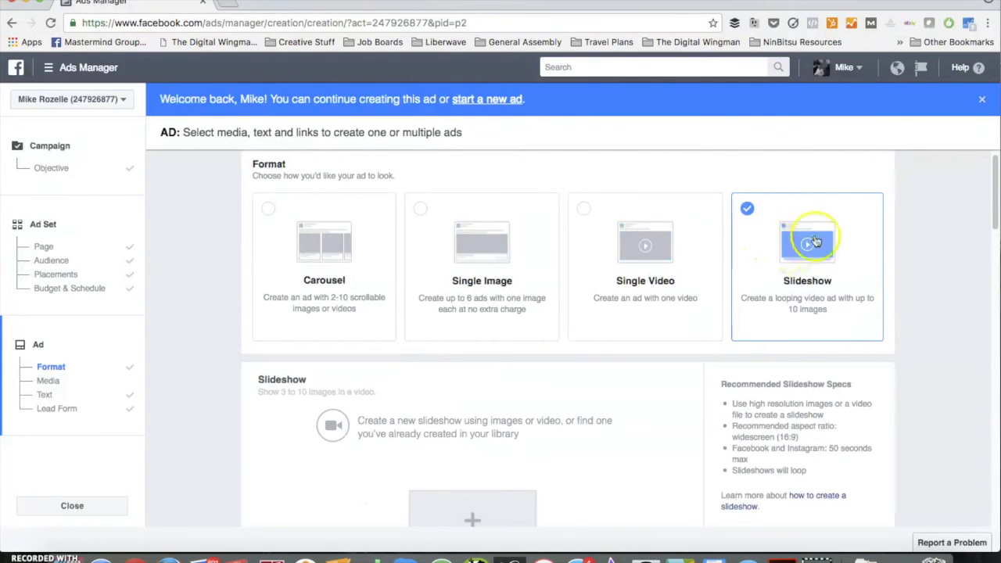
click(282, 246)
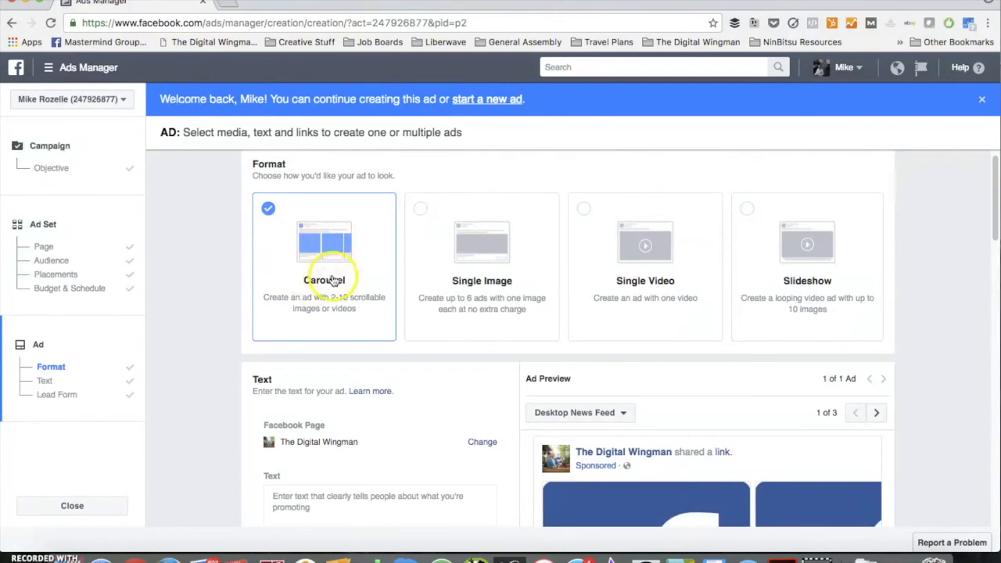
click(805, 249)
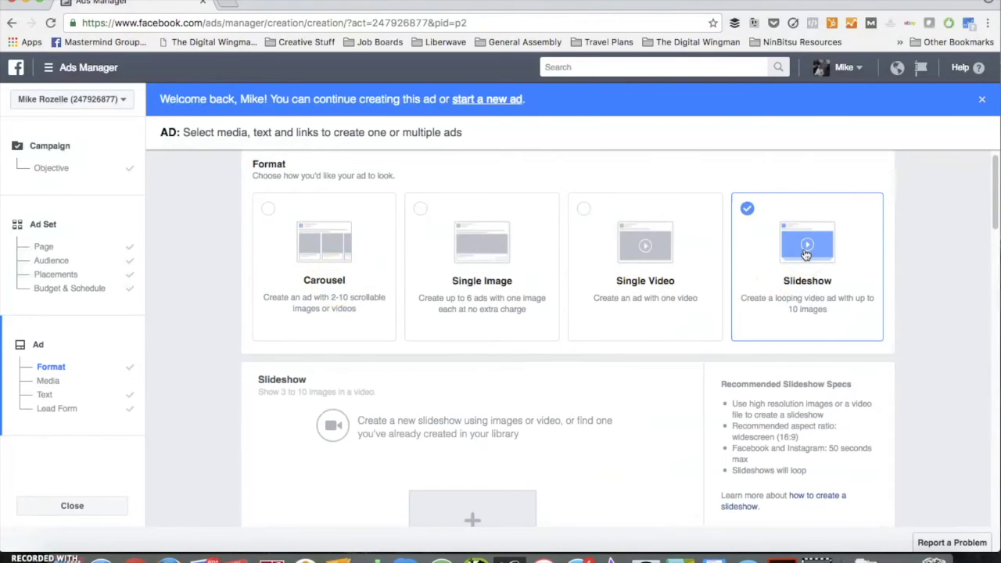
click(453, 237)
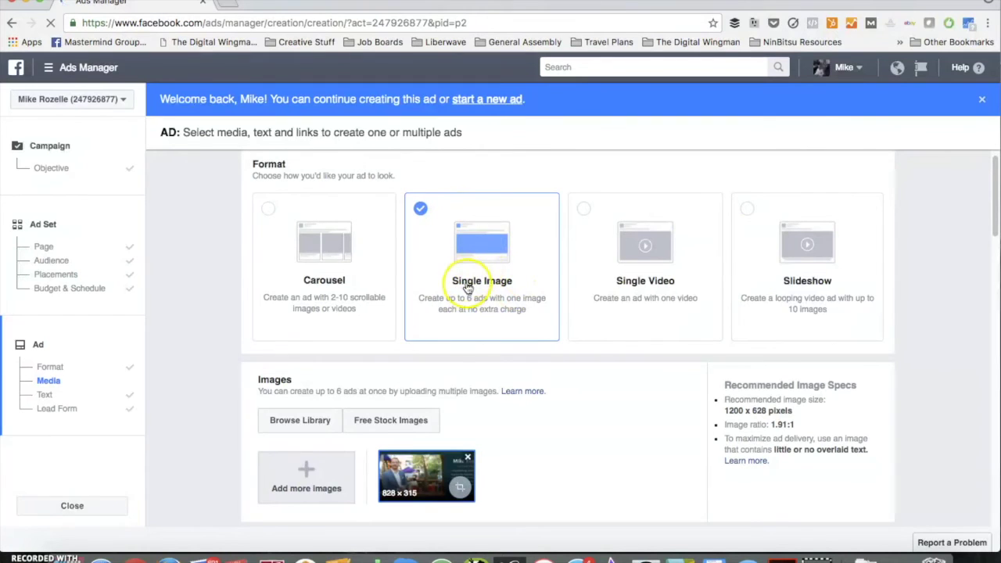
Review the ad's image options, the recommended image size, and the text and preview sections
scroll(468, 289, down, 1)
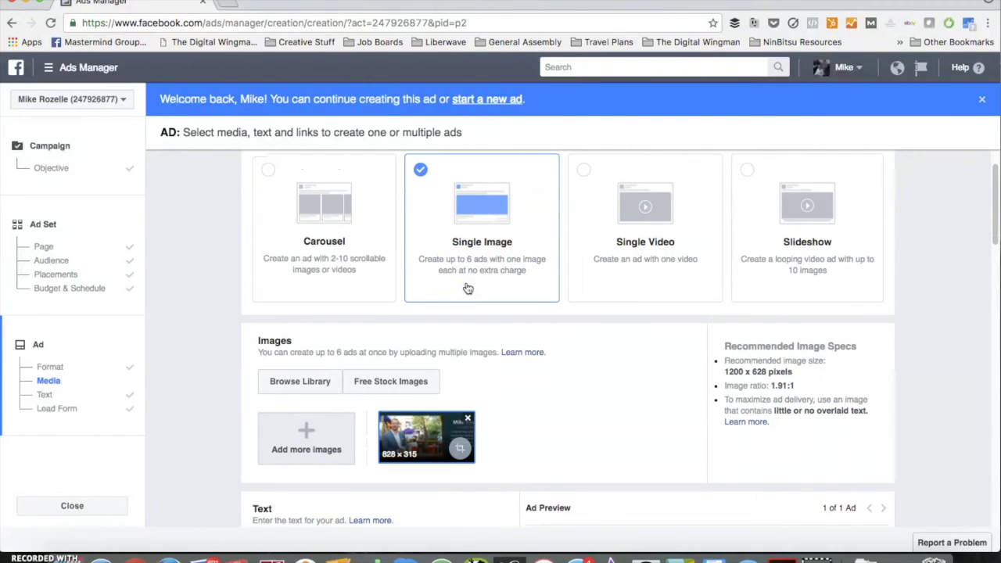
scroll(466, 288, down, 3)
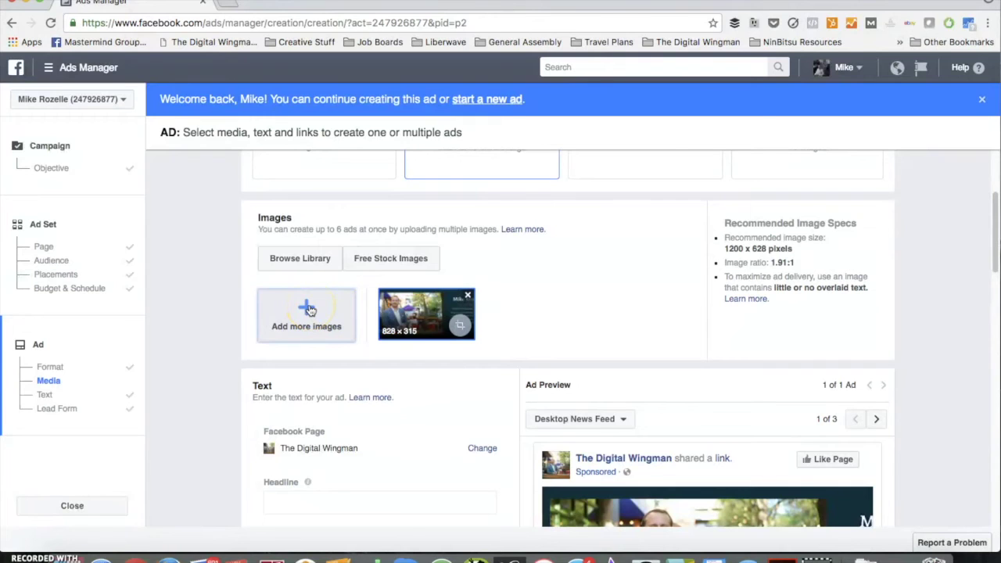
triple_click(803, 248)
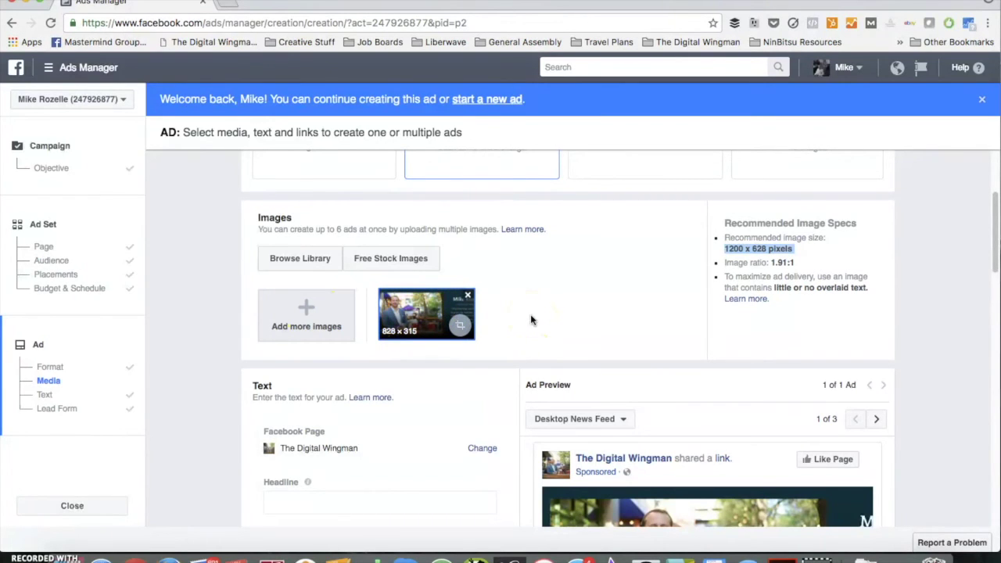
scroll(513, 318, down, 3)
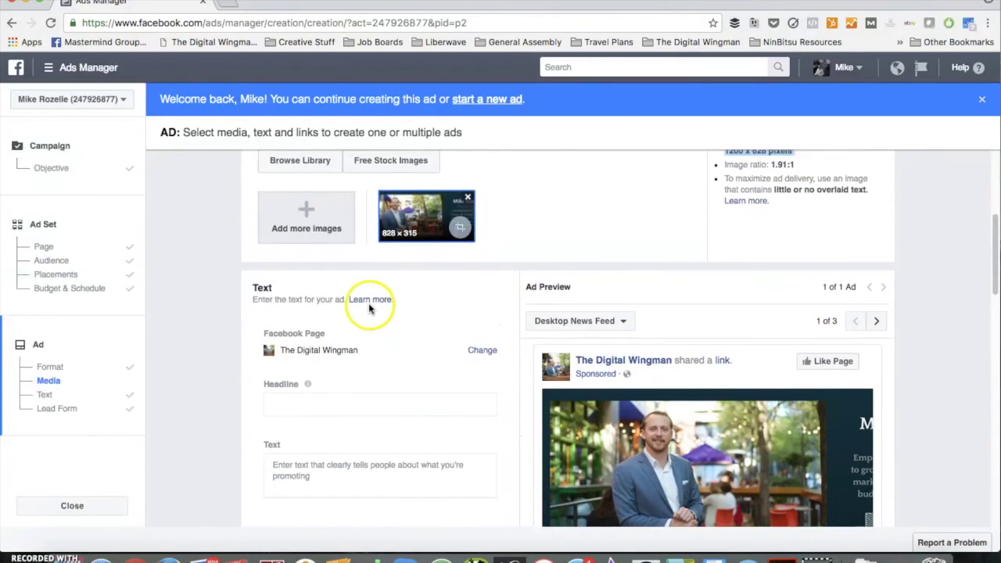
Enter "Be Your Own Marketing Guru" as the ad's headline
scroll(368, 305, down, 3)
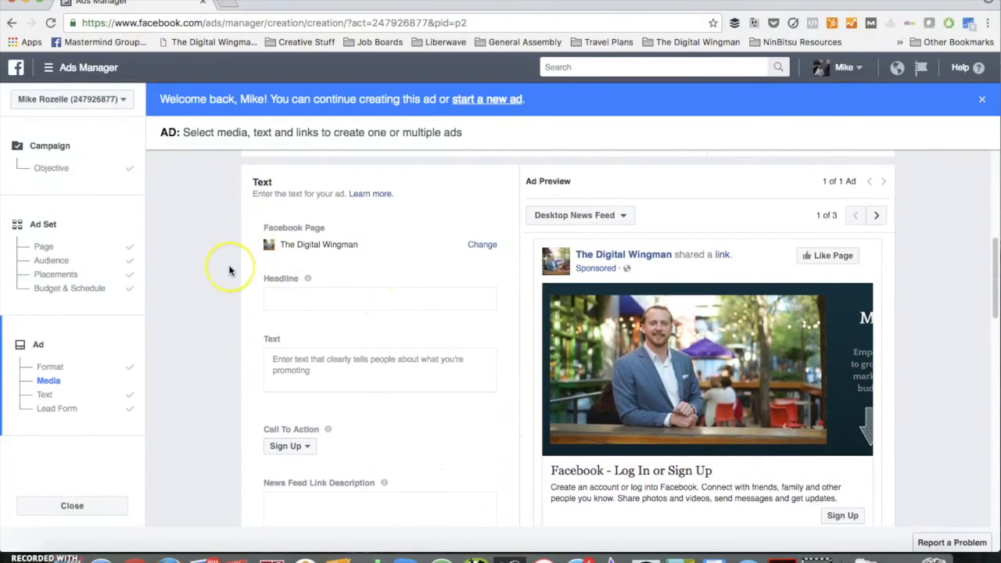
click(304, 297)
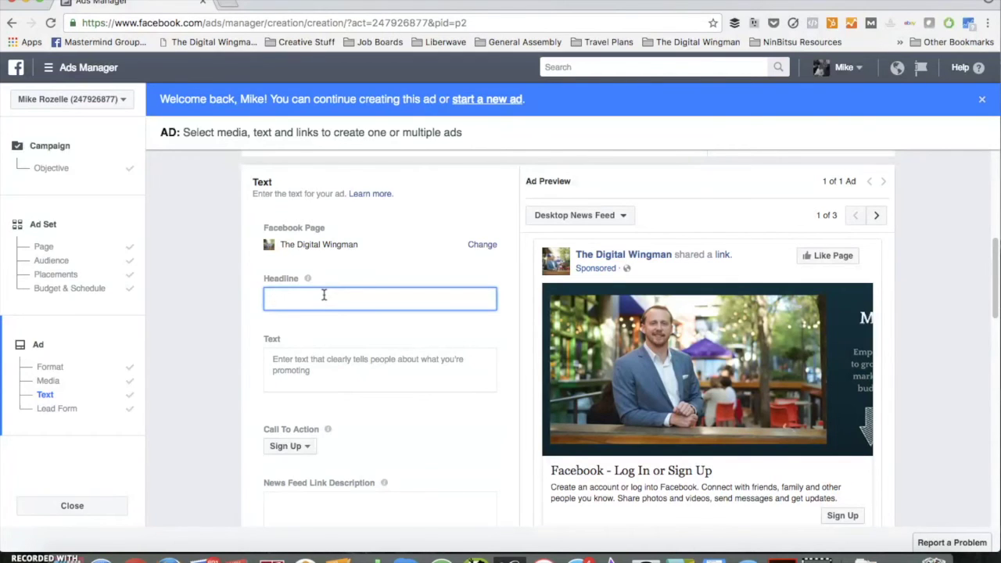
text(Be Your Own Marketing Guru)
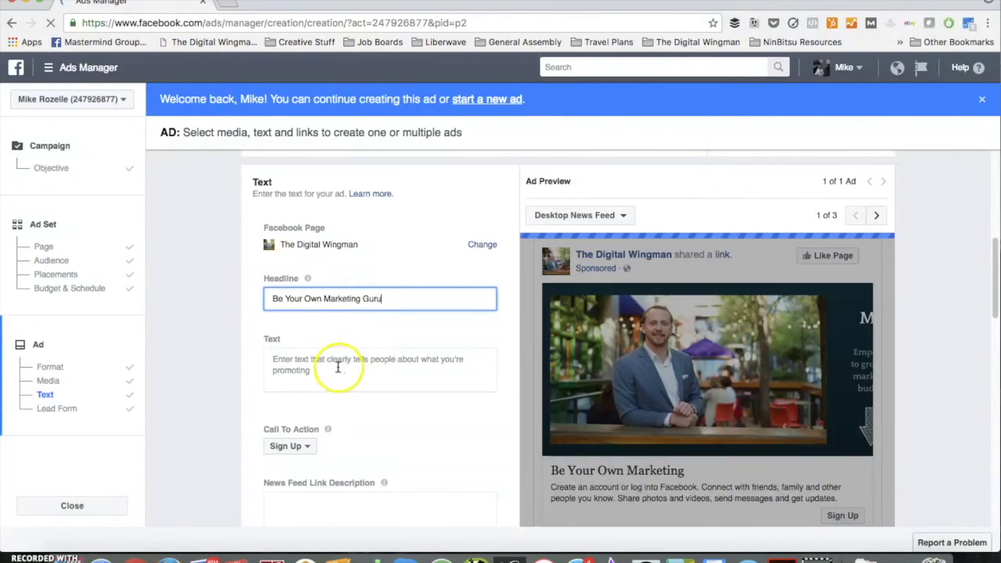
Set the ad's text to "Stop paying thousands for an agency. Save time and money by running your own marketing - no muss, no fuss!"
click(338, 367)
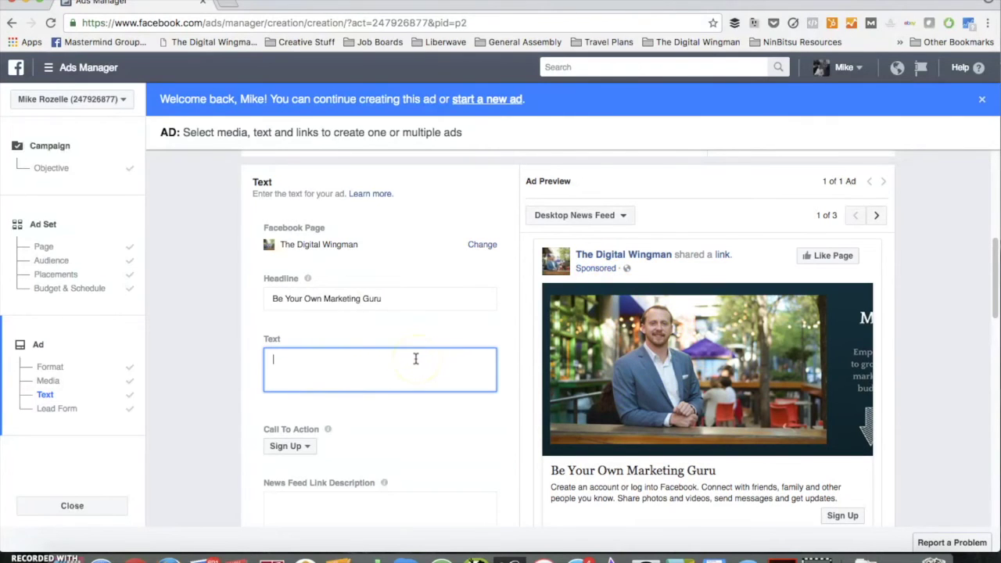
text(Stop paying thous)
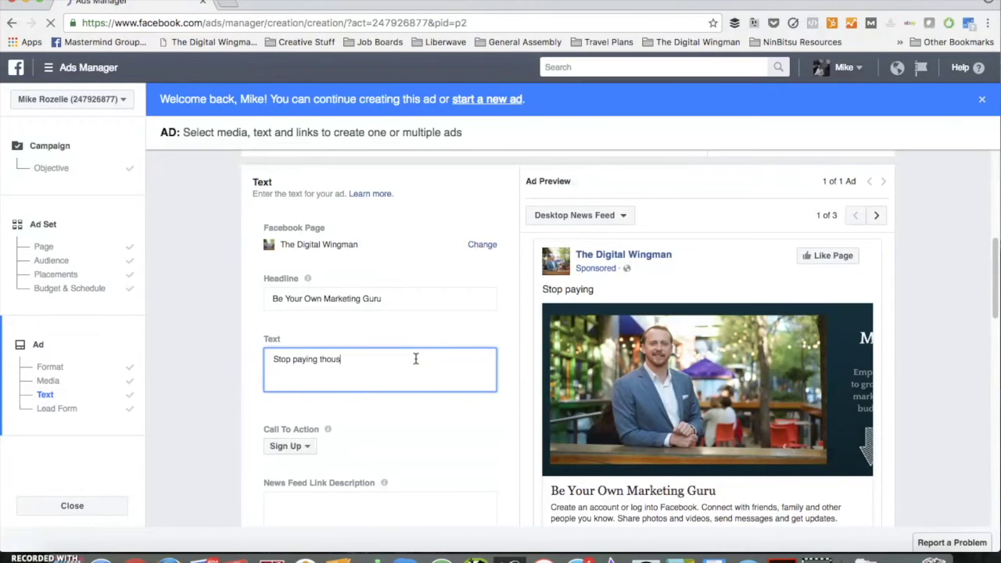
text(ands for an agency. Save time and money by run)
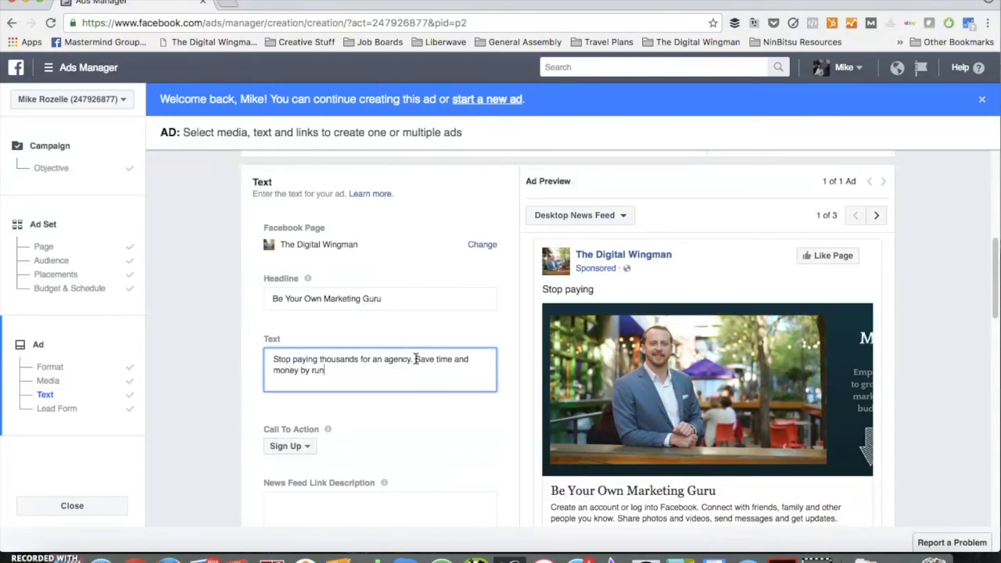
text(ning your own marketing -)
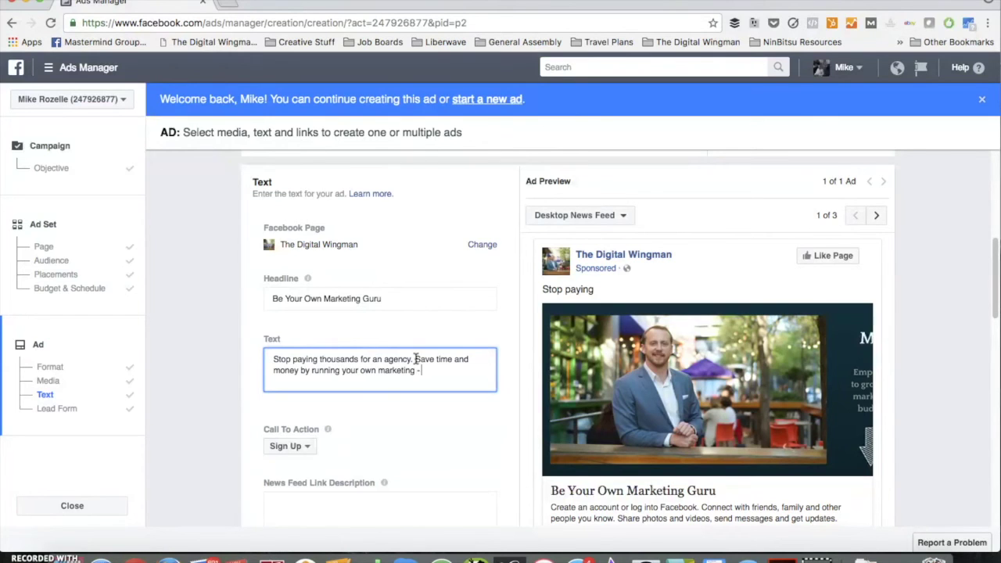
text( no muss , no fuss!)
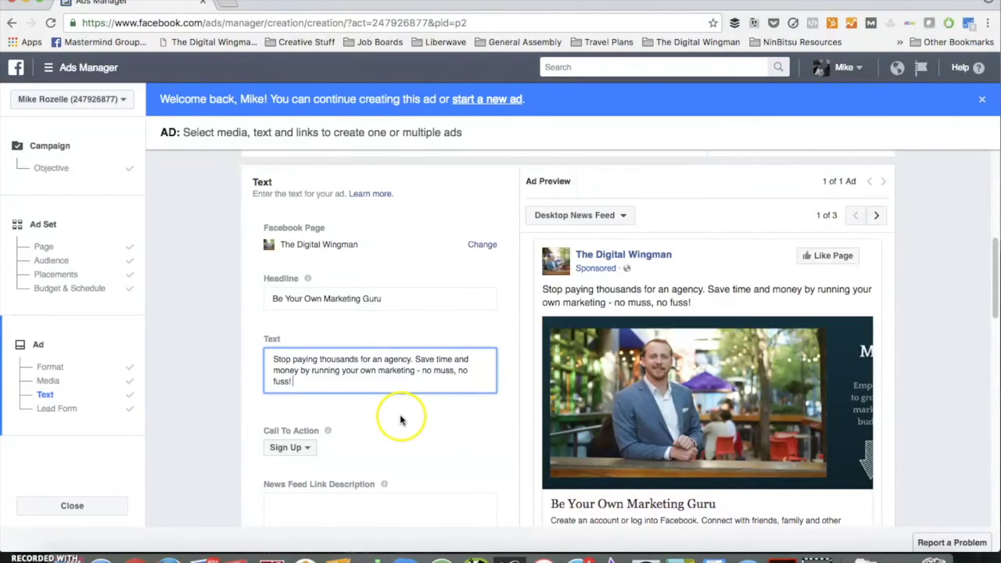
click(307, 449)
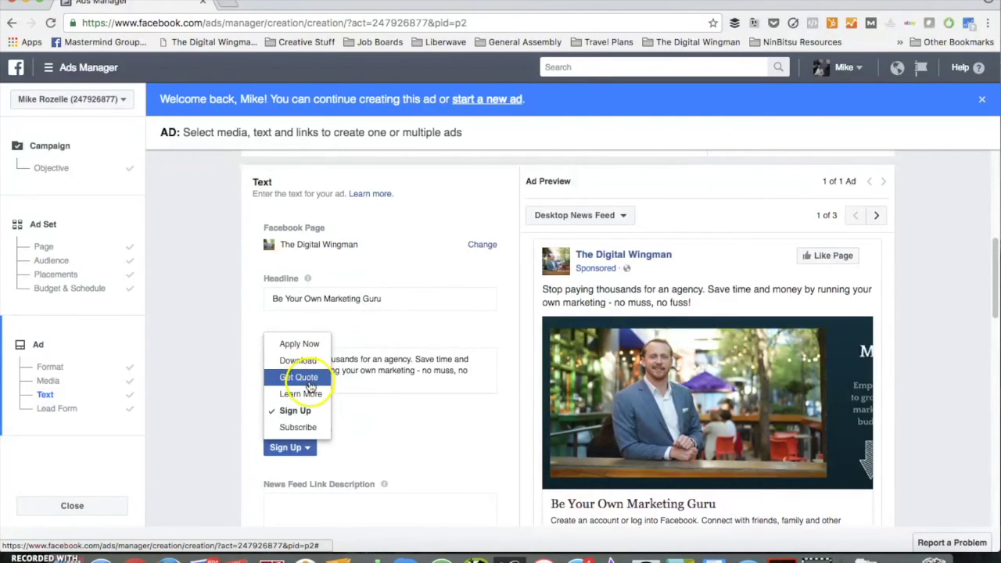
click(371, 413)
scroll(372, 414, down, 2)
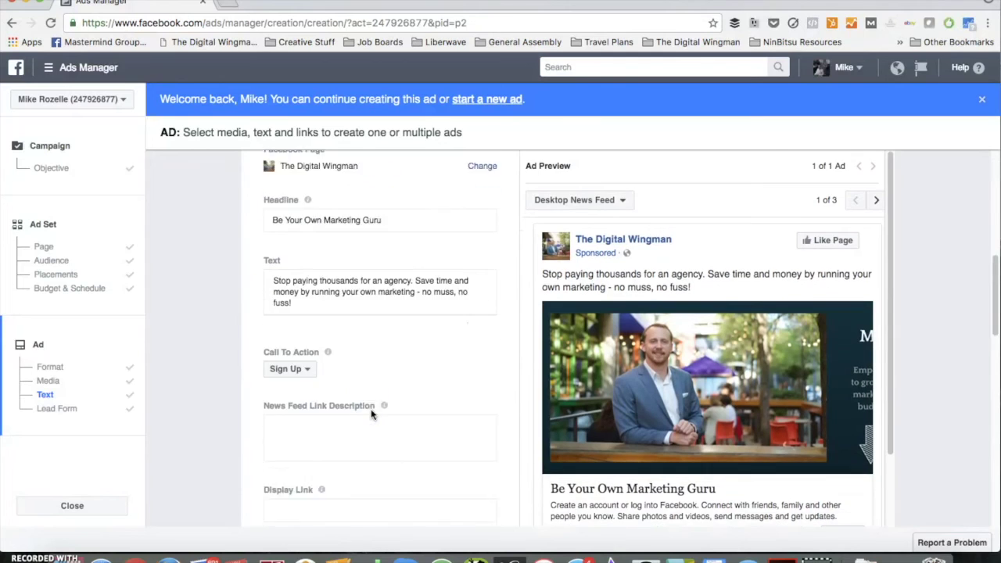
scroll(372, 415, down, 2)
click(308, 352)
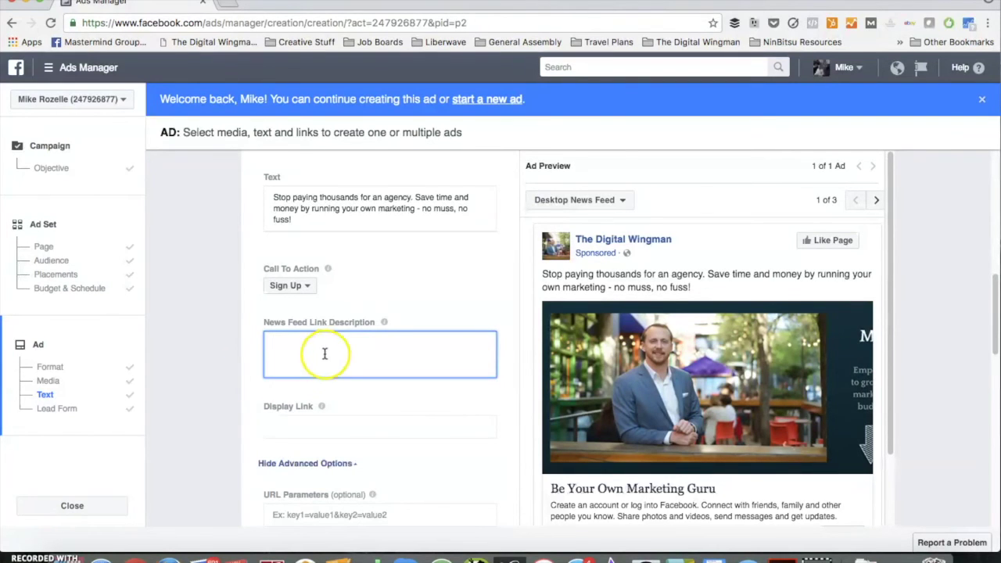
click(324, 426)
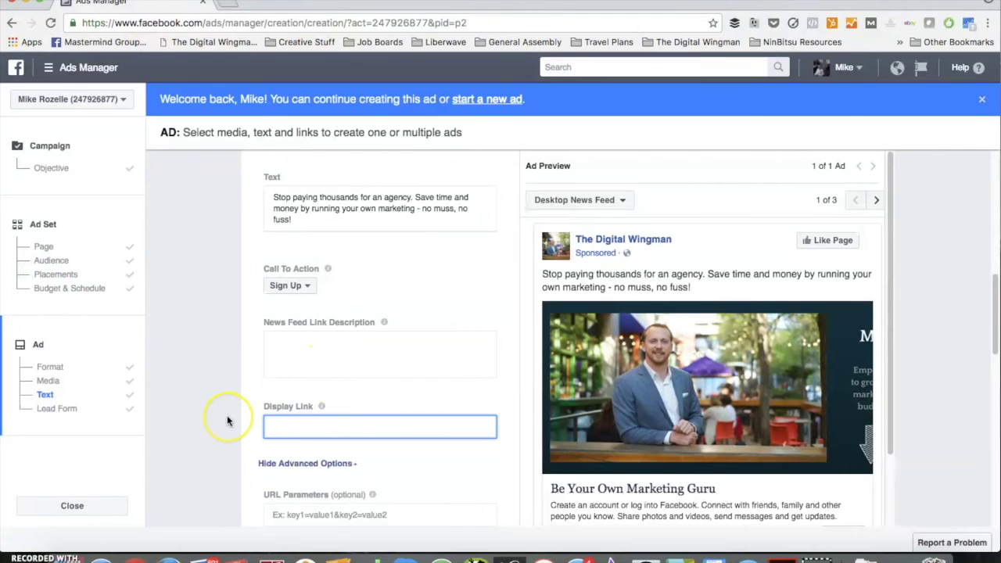
scroll(227, 421, down, 2)
text(w)
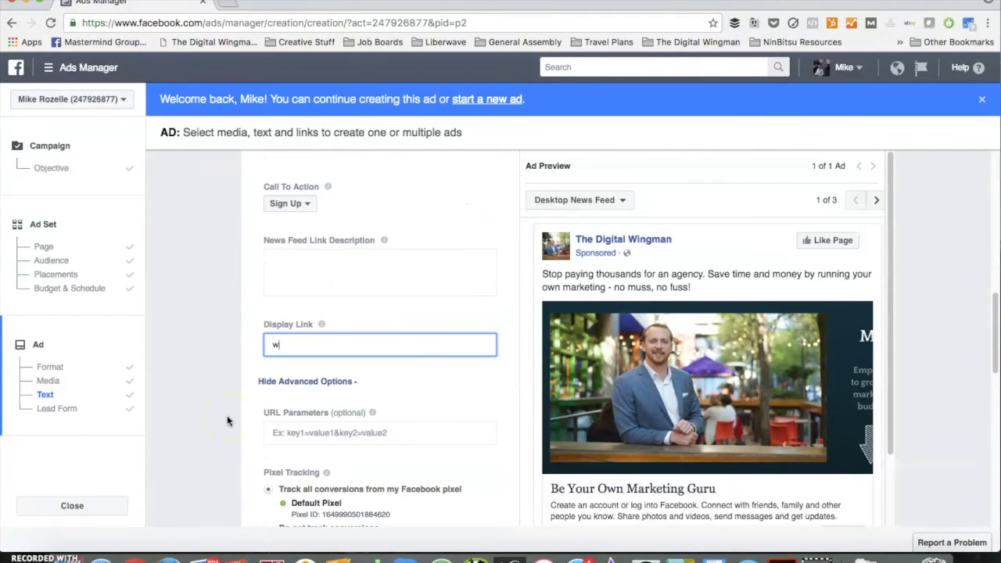
text(ww.thedigitalwingman.com)
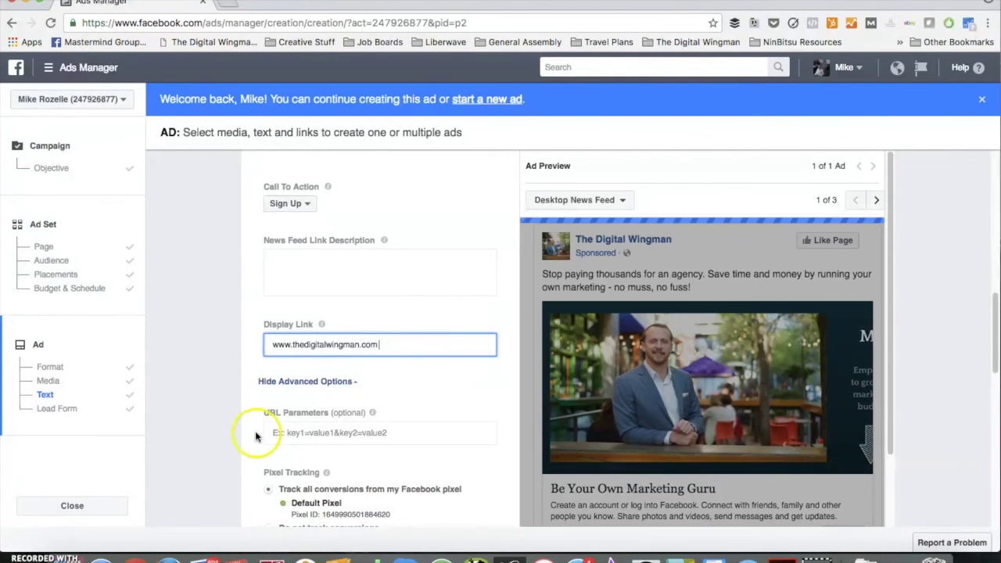
Review the pixel and offline tracking options, keeping tracking of all conversions from the Facebook pixel
scroll(531, 391, down, 2)
scroll(533, 393, down, 1)
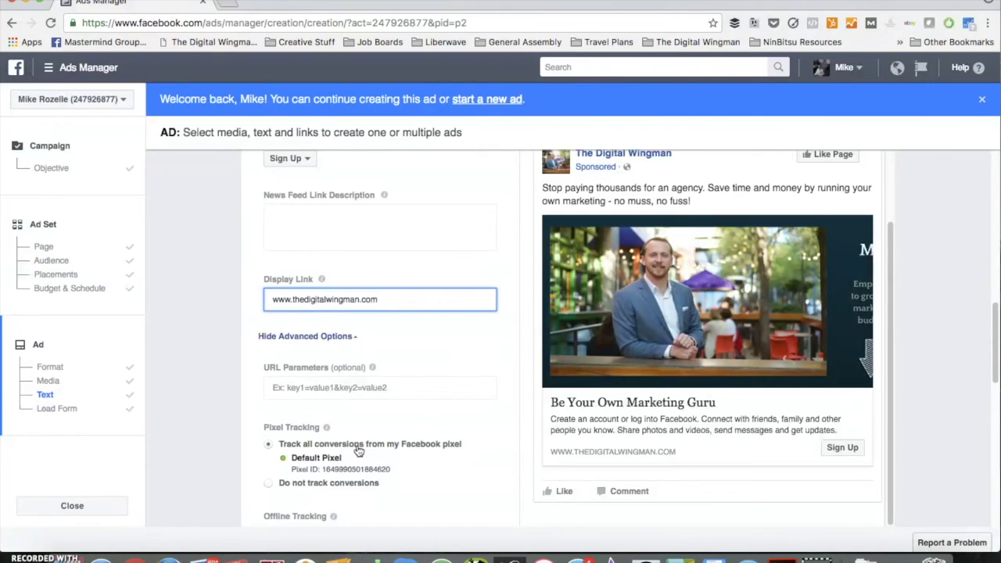
click(357, 452)
scroll(257, 380, down, 5)
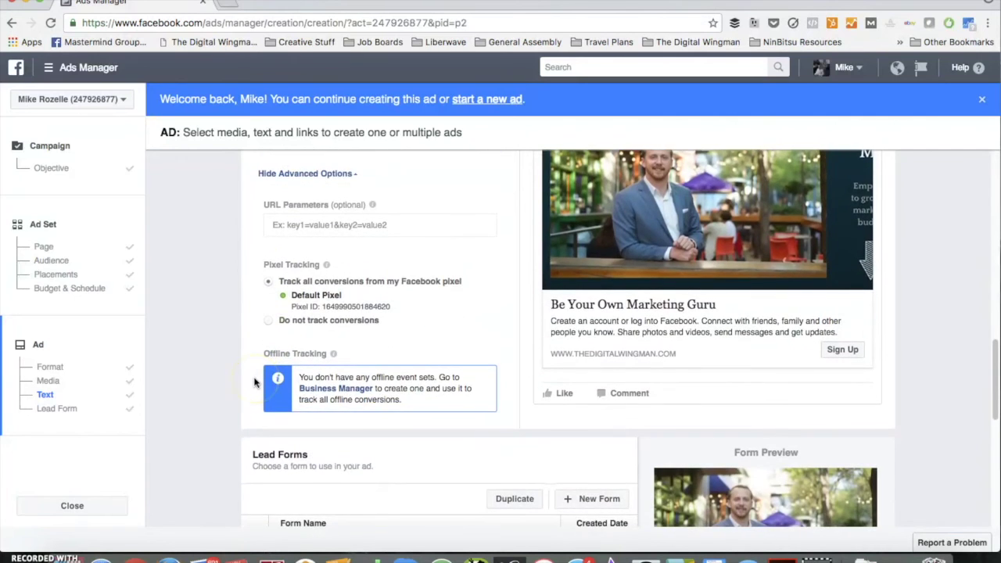
Create a new lead form named "Test Form 1" and show its advanced options
scroll(254, 382, down, 4)
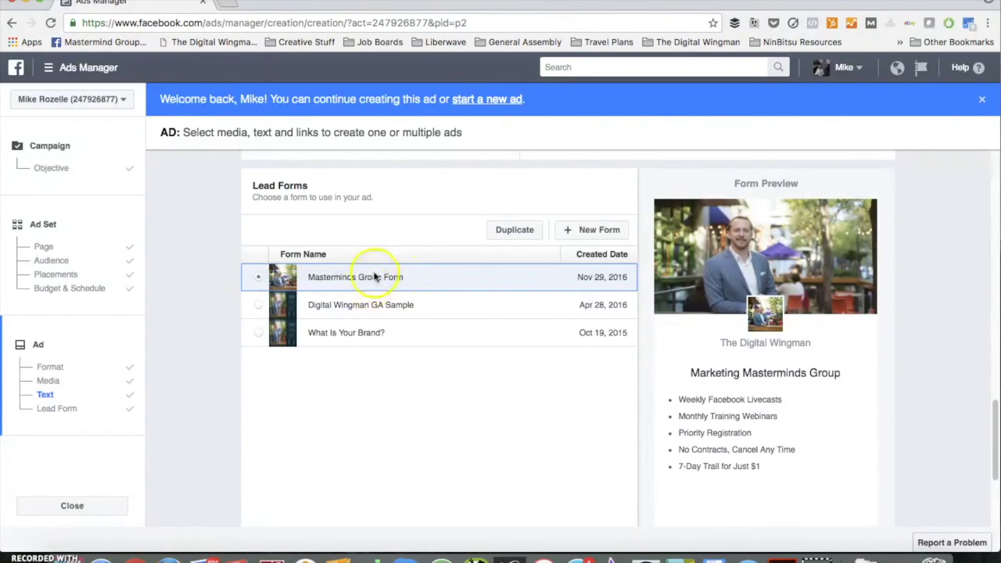
click(582, 232)
click(308, 210)
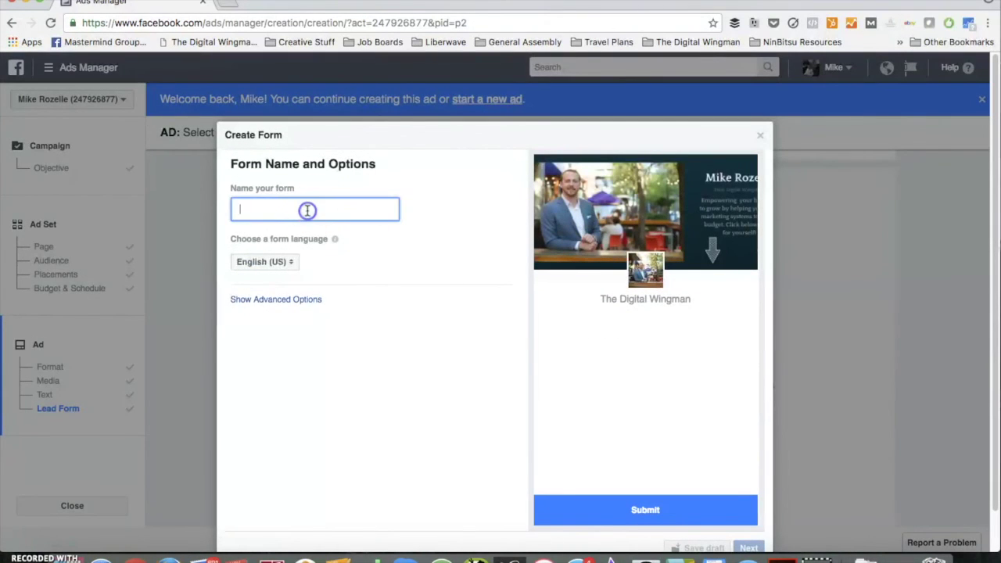
text(Test Form 1)
click(292, 299)
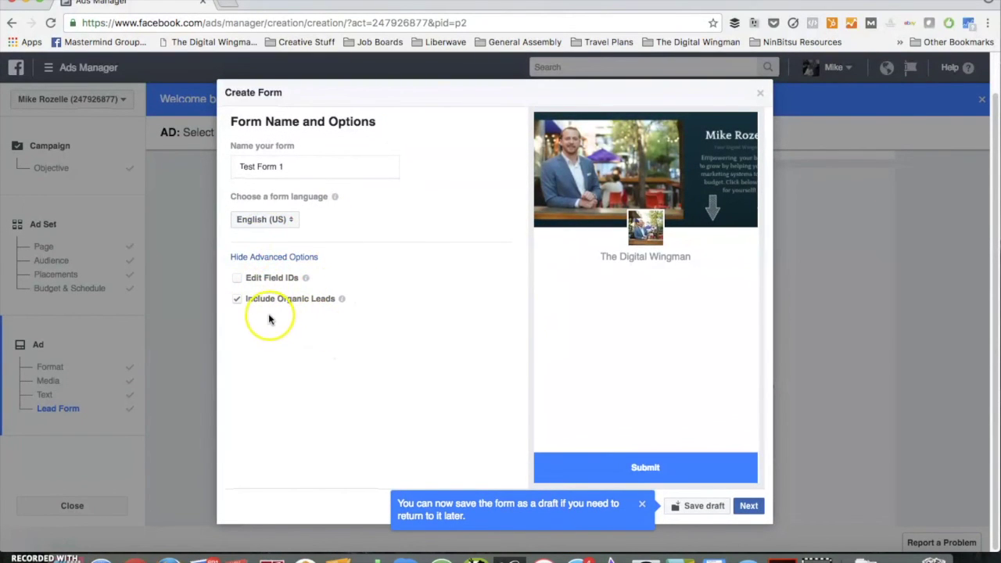
Save the lead form as a draft and add a context card to it
click(643, 506)
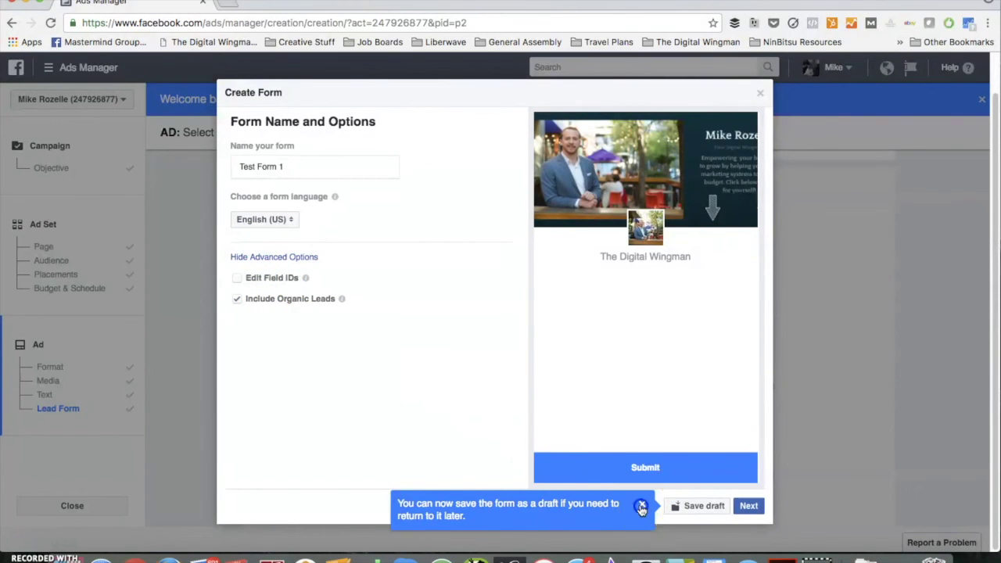
click(690, 508)
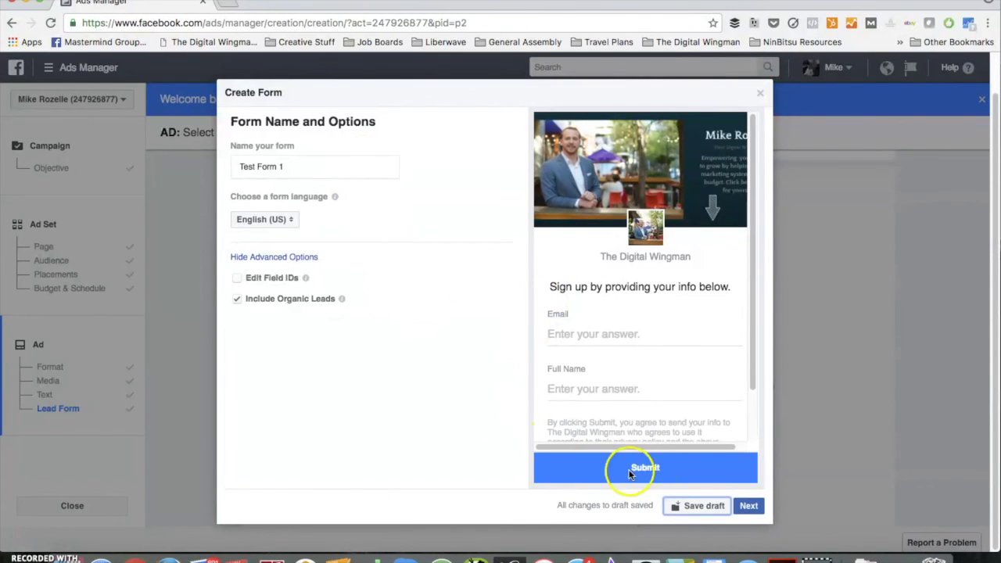
click(748, 505)
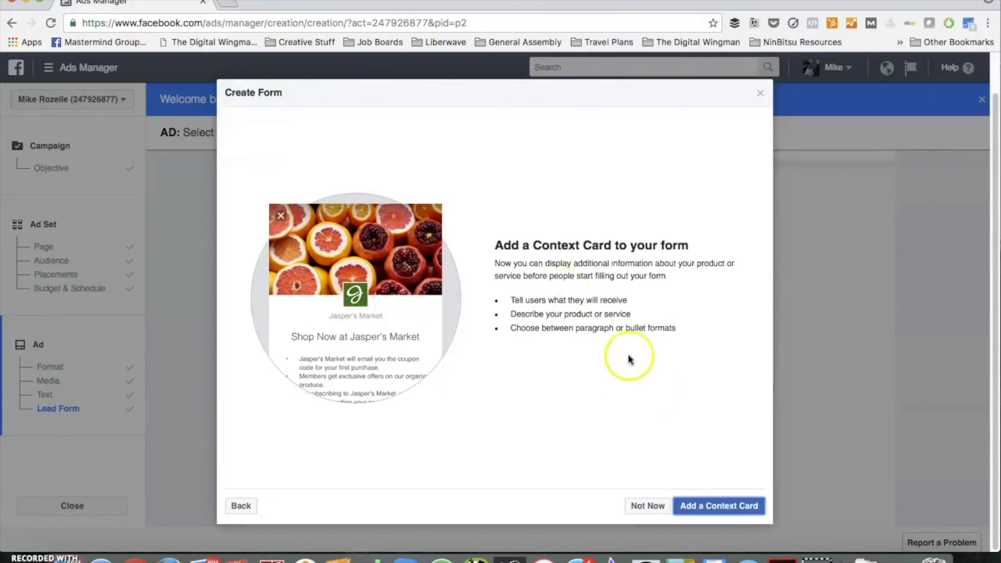
click(698, 513)
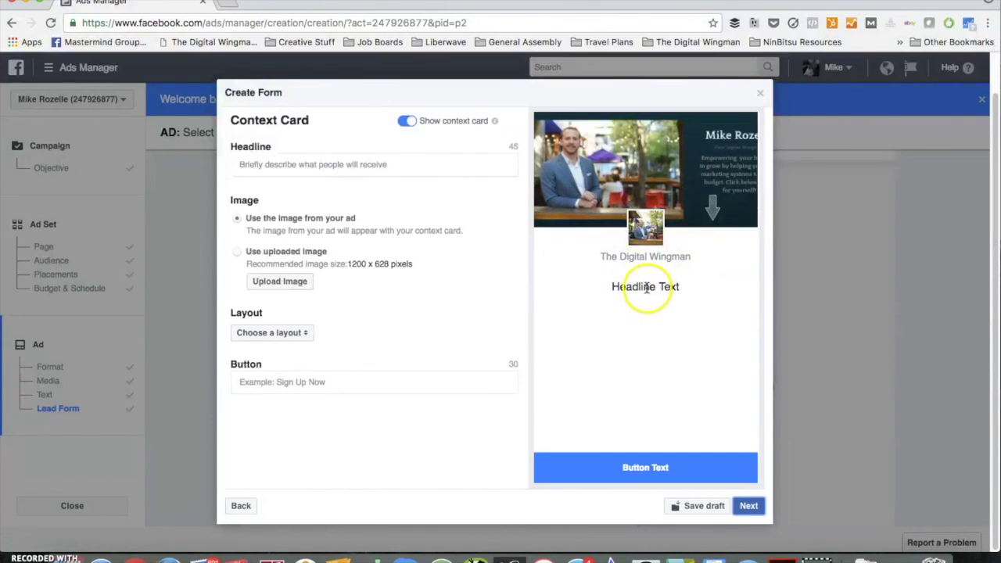
Give the context card a Bullets layout with the entries "test 1", "test", "test 3", "test 4" and "test 5"
click(281, 332)
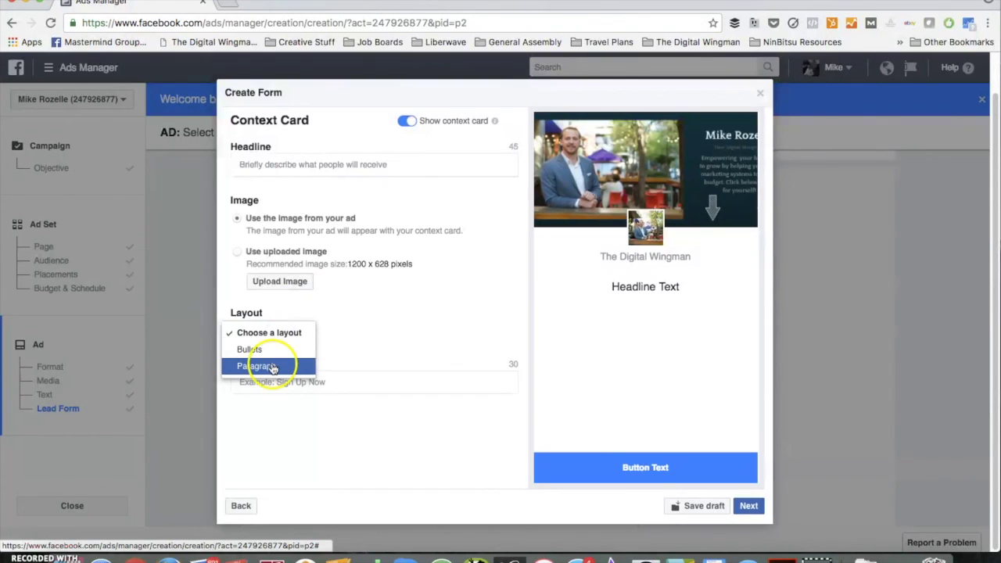
click(254, 350)
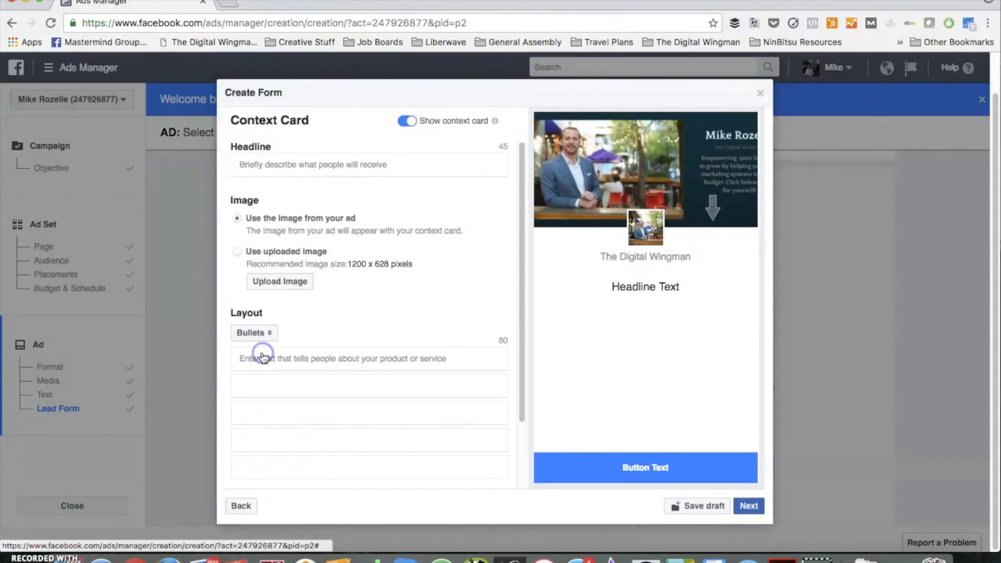
click(330, 357)
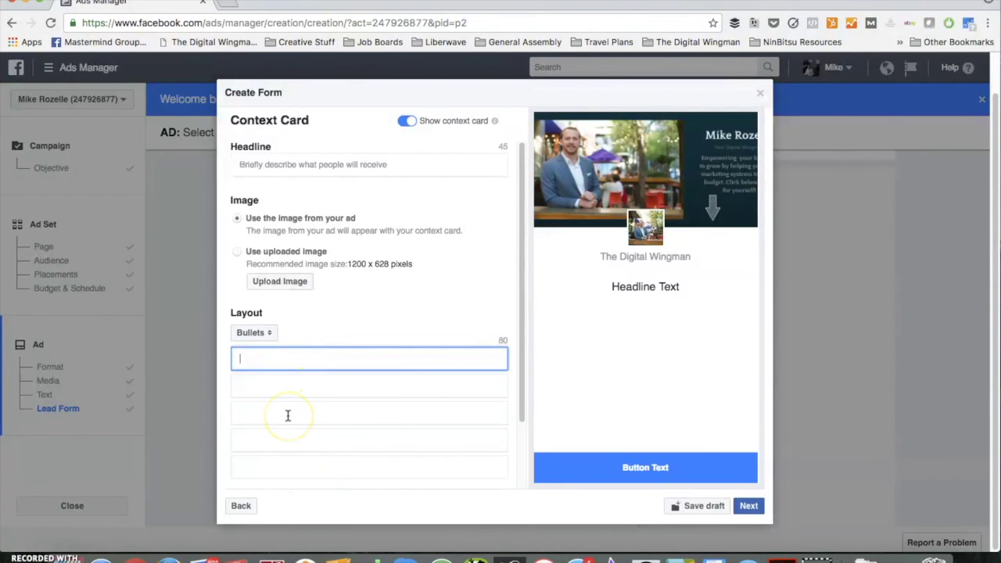
text(test 1)
key(Tab)
text(test)
key(Tab)
text(test 3)
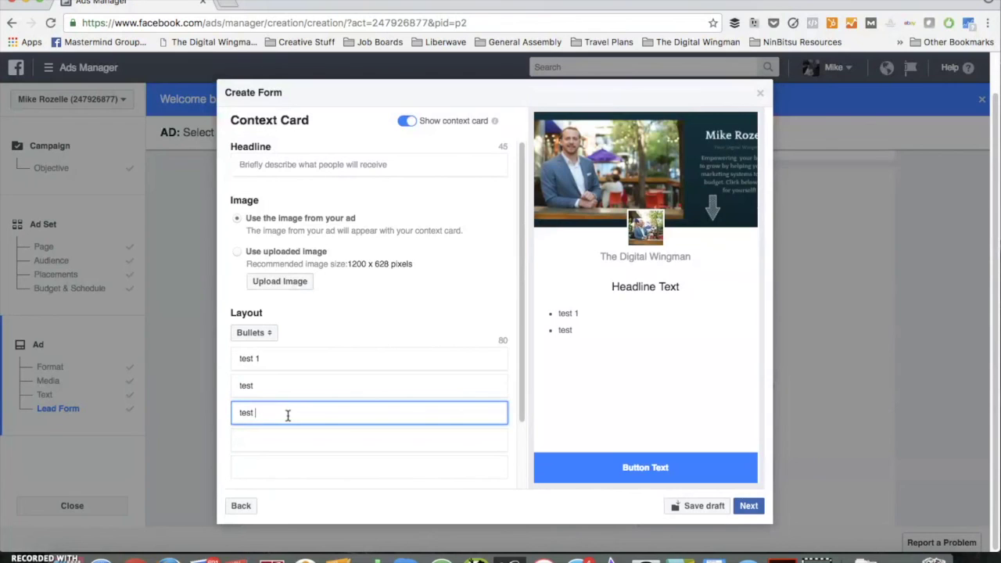
key(Tab)
text(4)
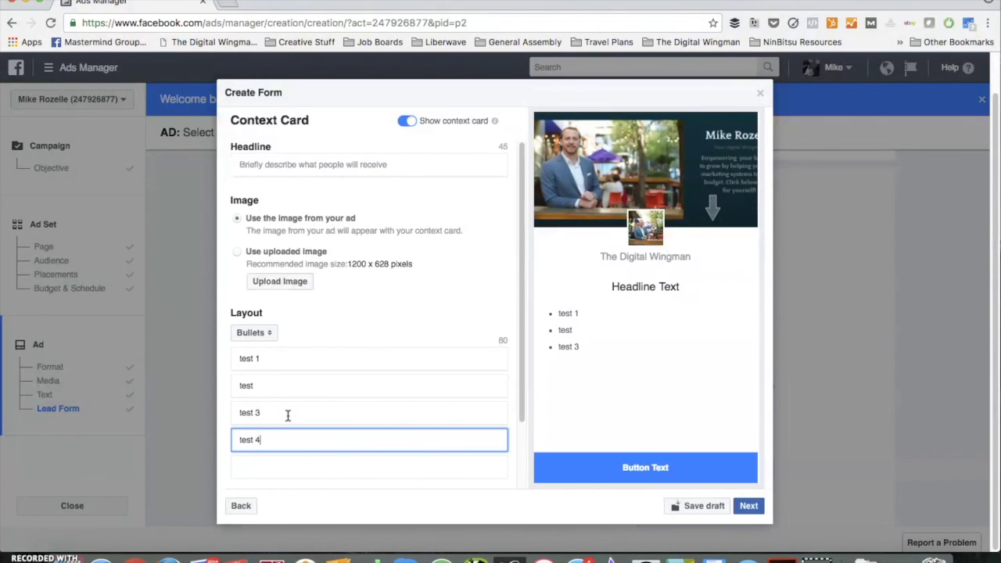
key(Return)
text(test 5)
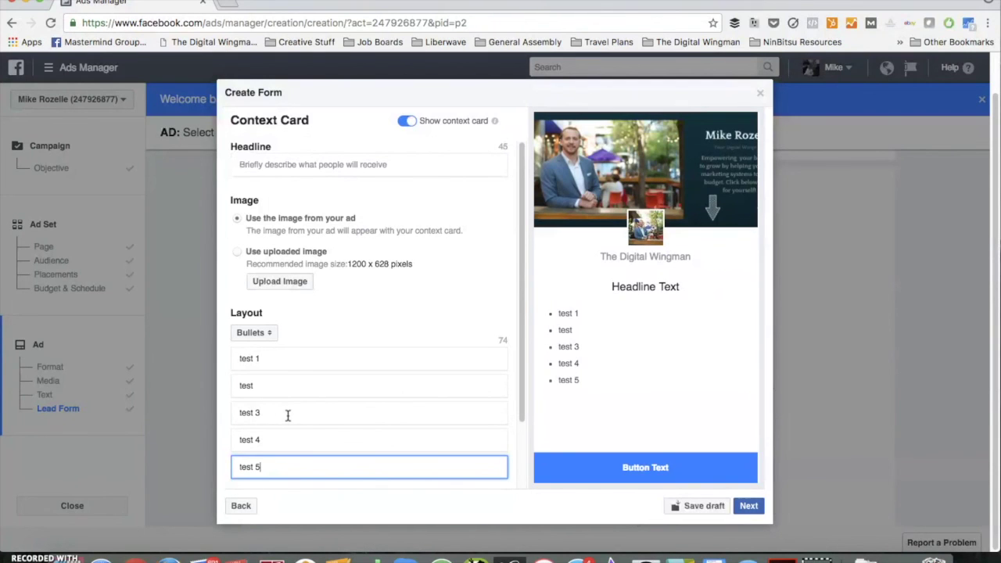
Continue to the form's requested information and replace the full name field with separate first name and last name fields
click(749, 506)
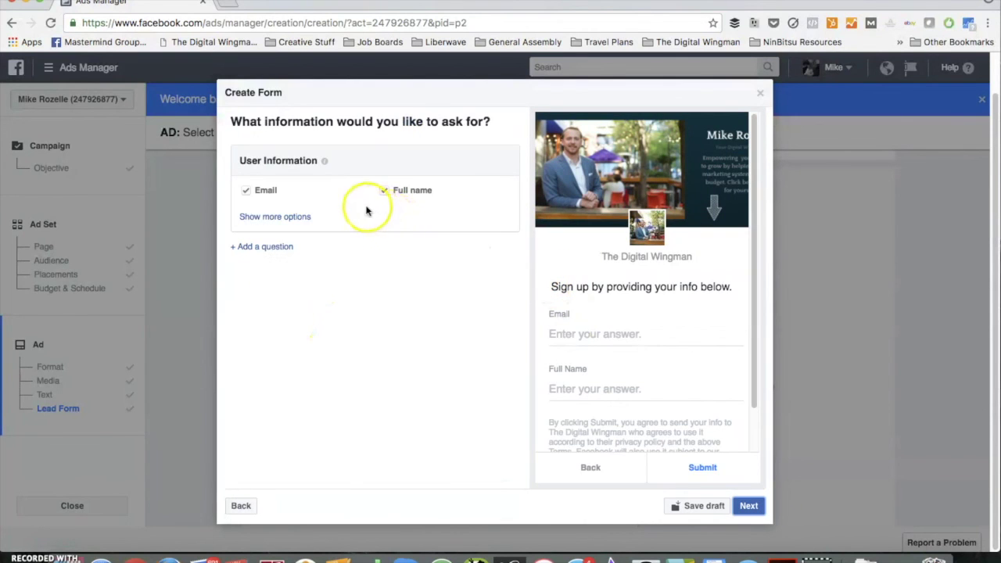
click(274, 220)
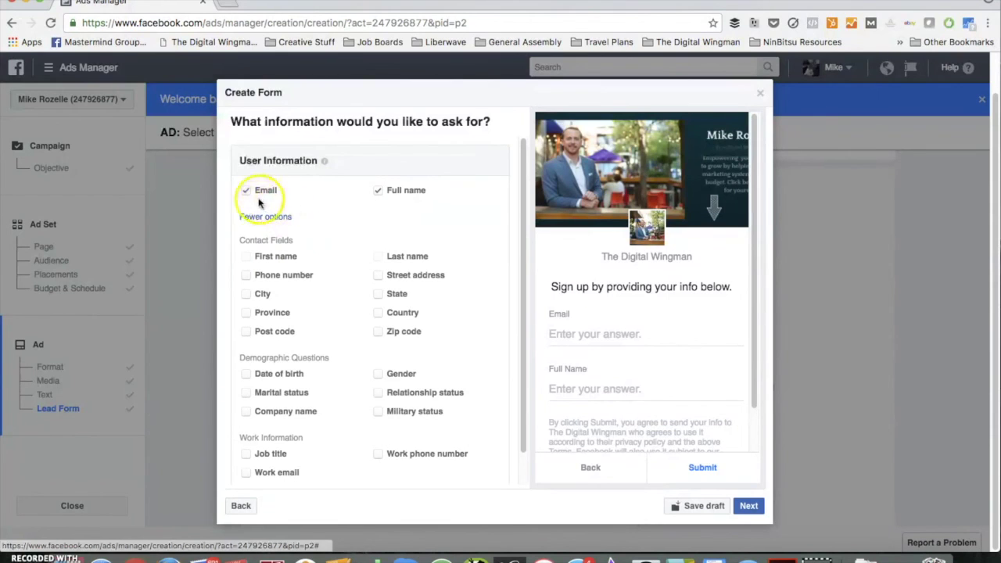
click(377, 192)
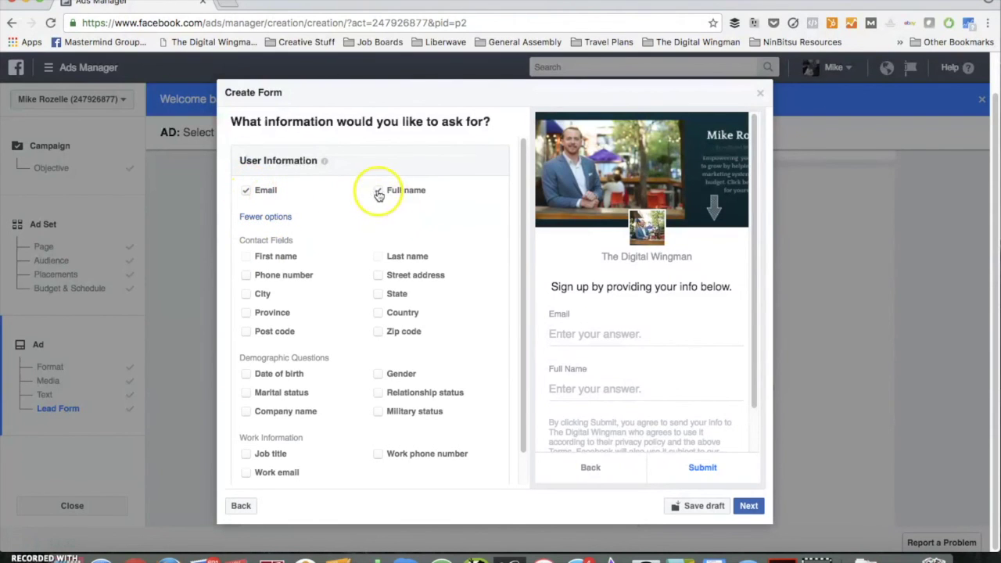
click(246, 257)
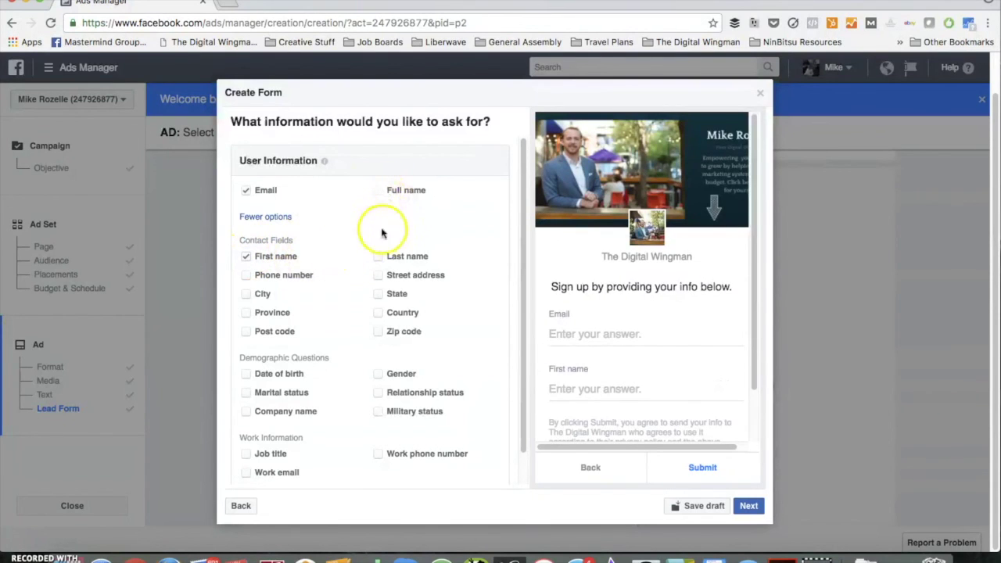
click(378, 256)
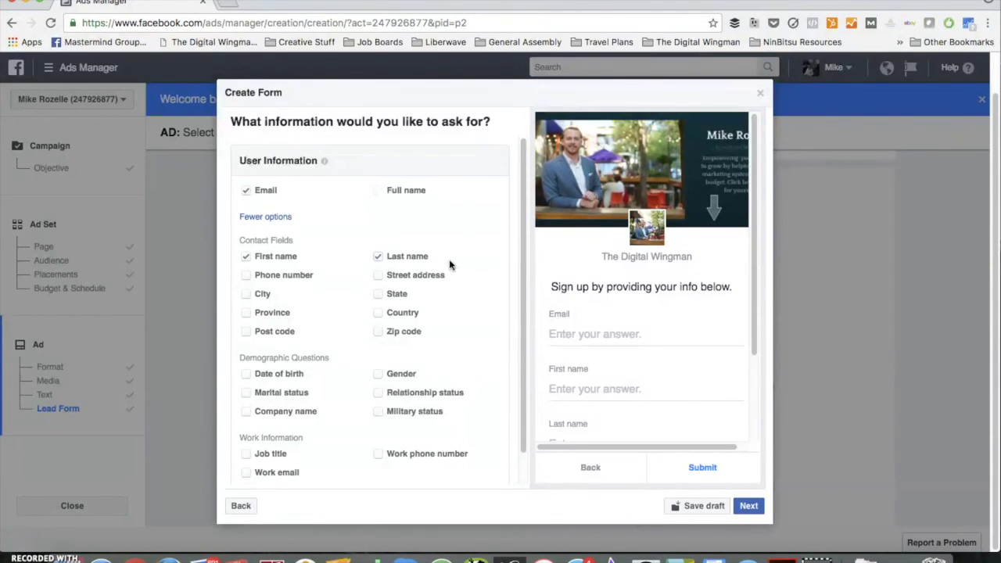
scroll(439, 239, down, 1)
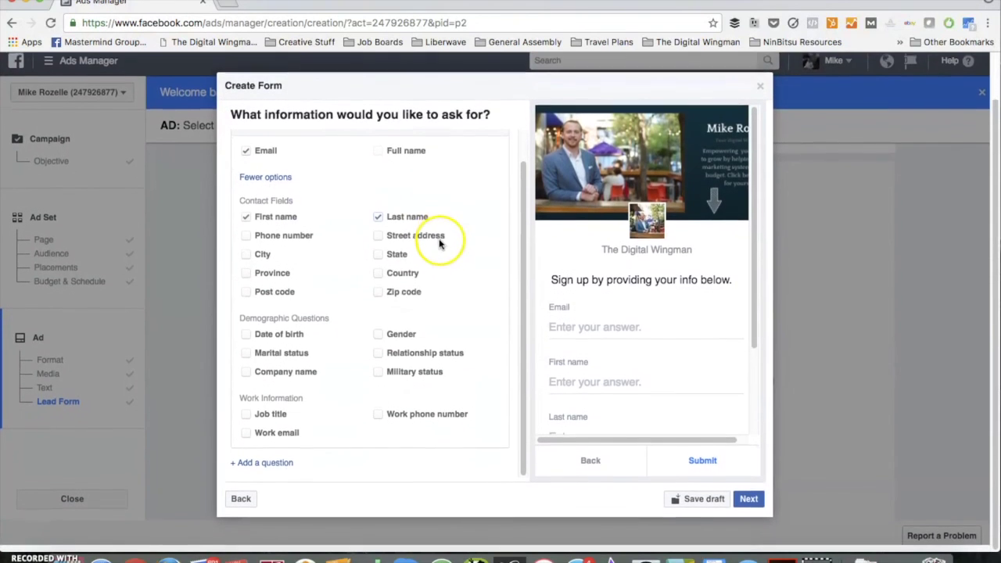
Add a custom question to the form reading "What do you hate about marketing?"
click(276, 470)
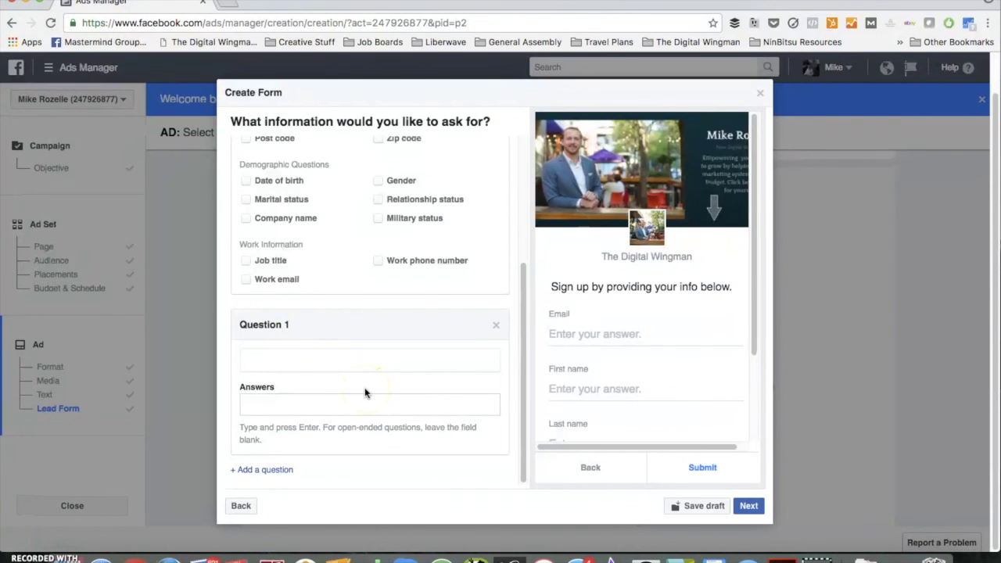
click(293, 397)
click(288, 359)
text(What do you hate)
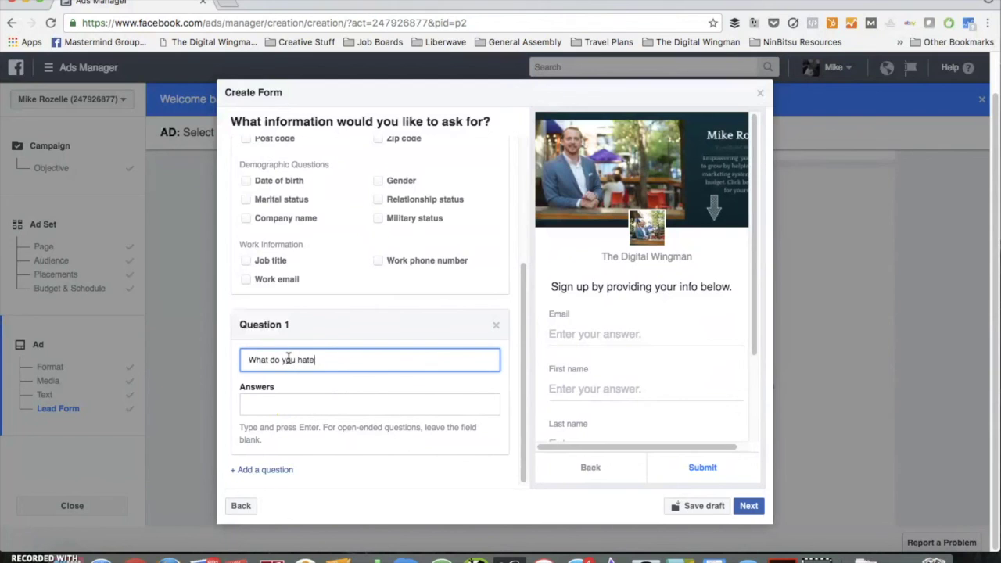
text( about marketing?)
key(Tab)
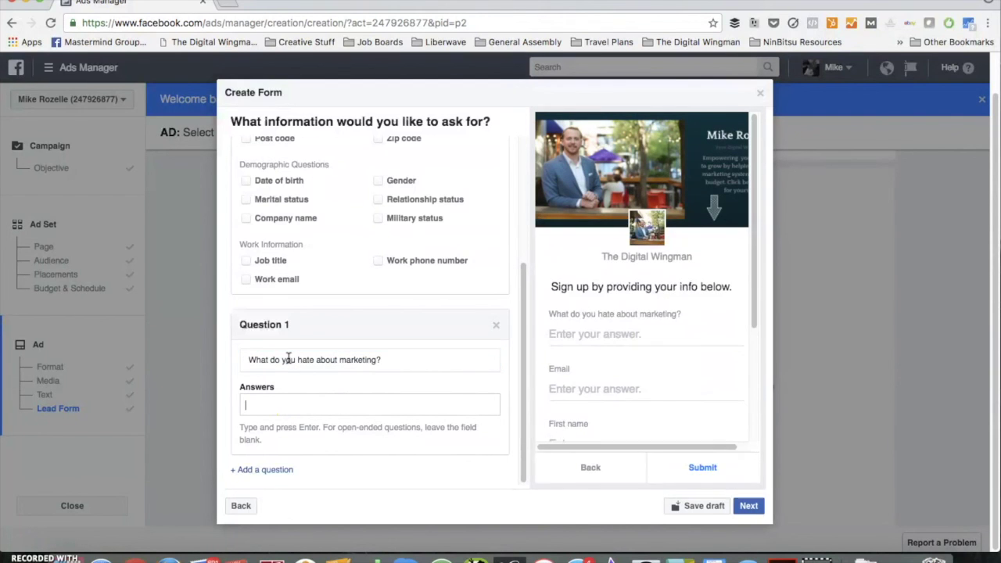
Add "too confusing" as an answer choice for the marketing question
text(too confusinf)
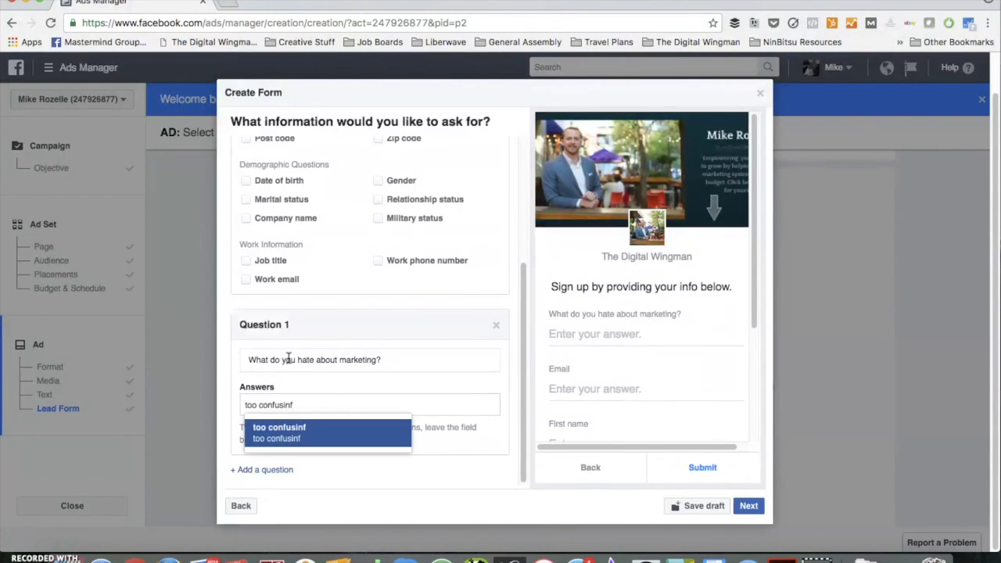
key(BackSpace)
text(g,)
key(BackSpace)
key(BackSpace)
key(Return)
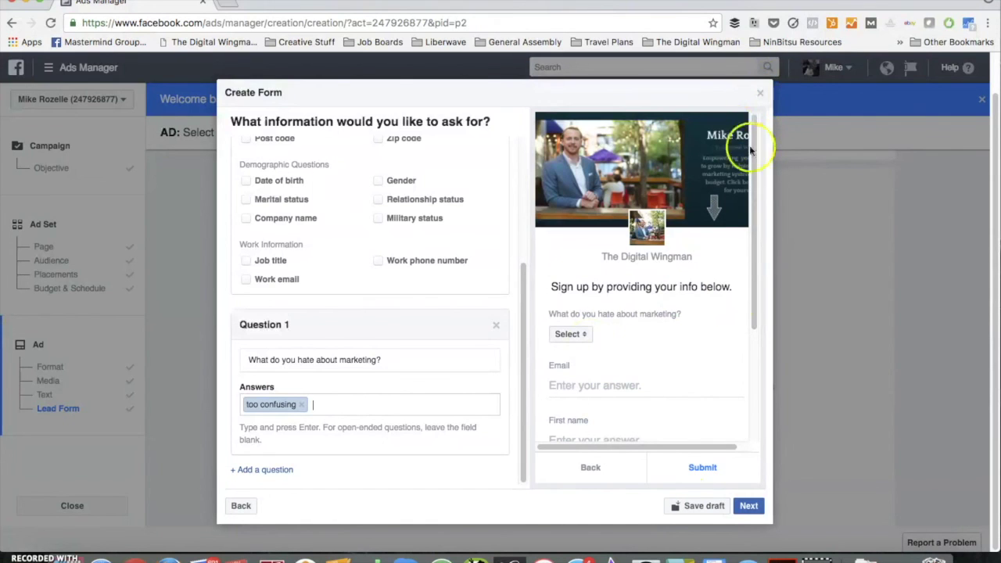
Continue through the privacy policy page, leaving its link text and URL blank, and select the website link field on the following page
click(744, 506)
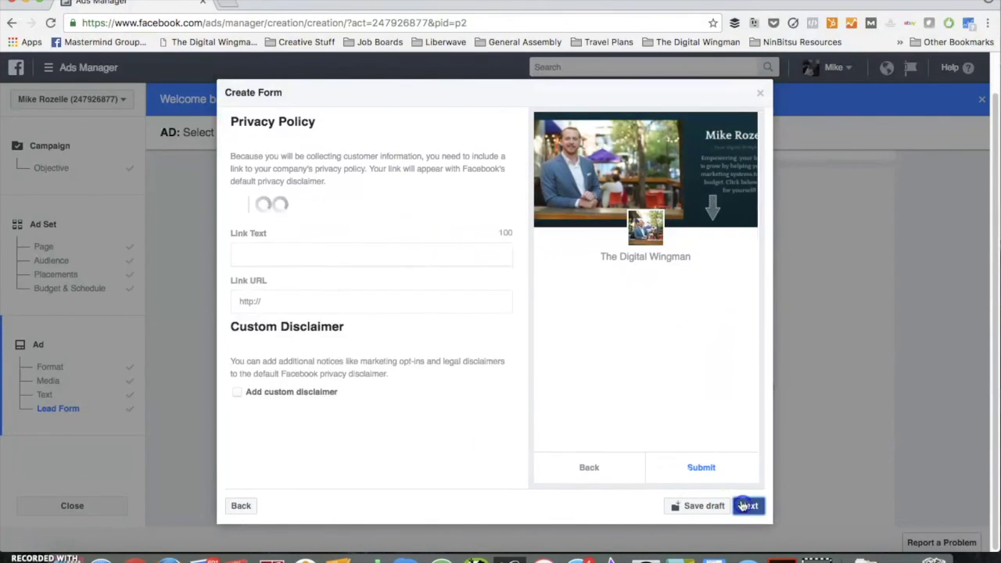
click(348, 285)
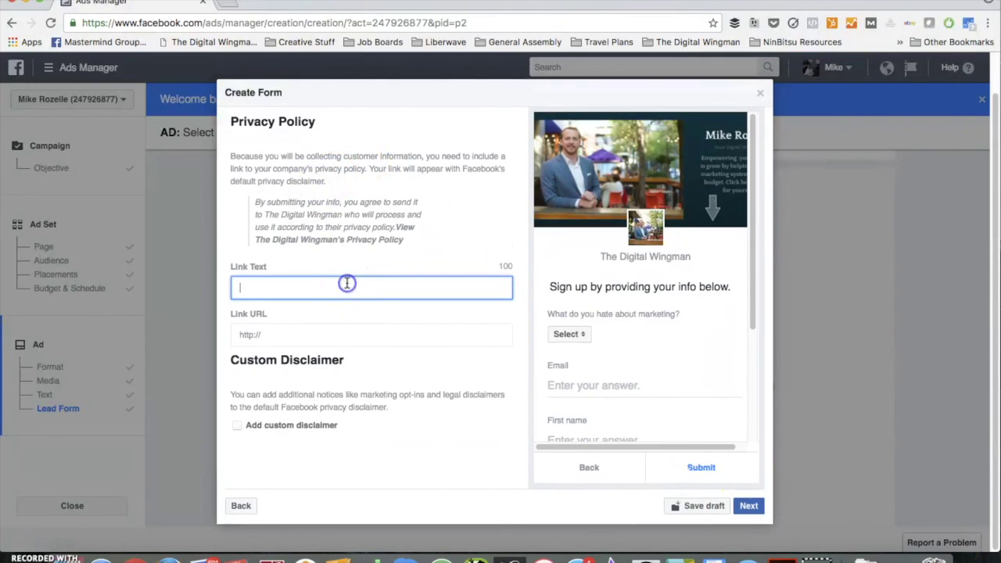
click(327, 284)
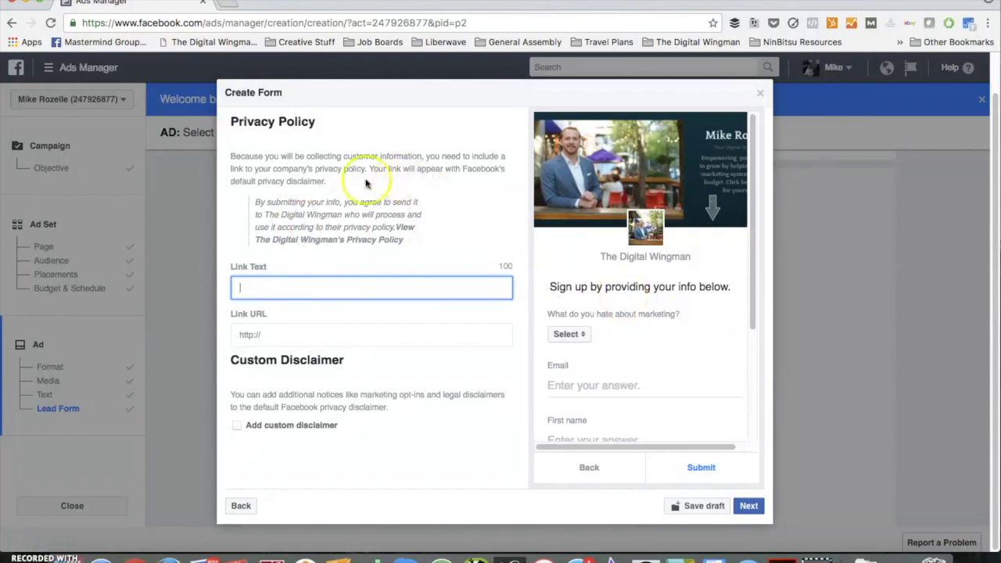
click(266, 289)
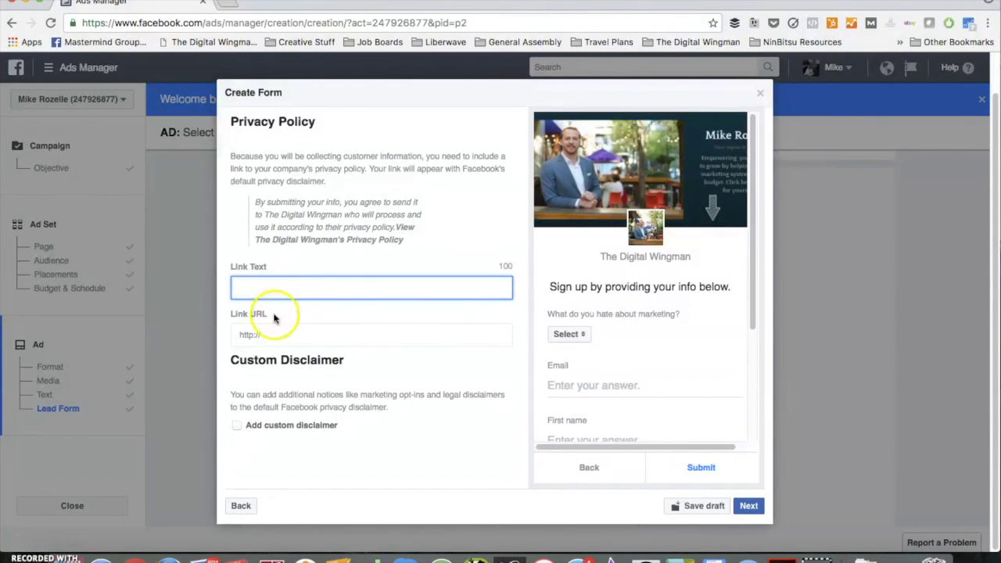
click(281, 336)
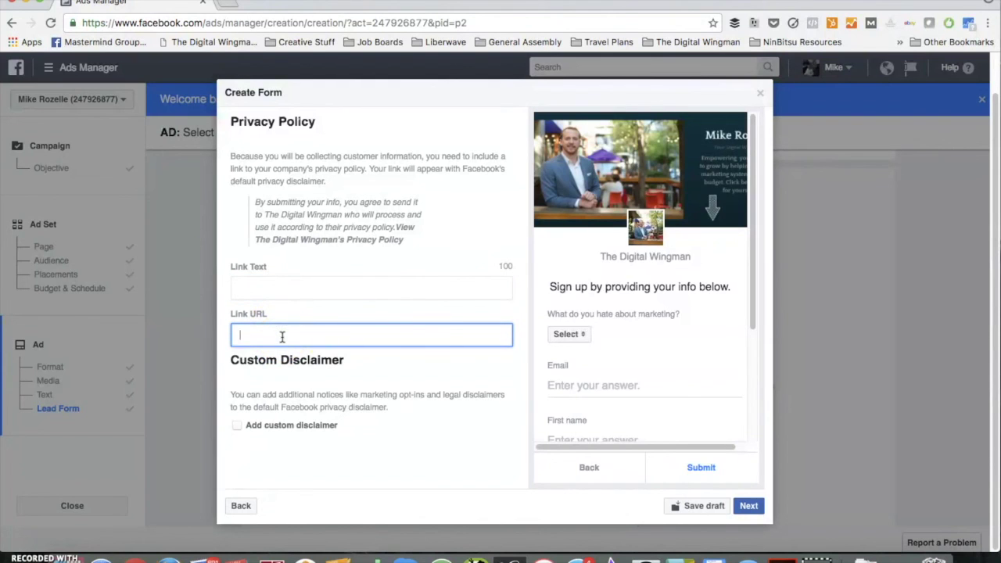
click(749, 506)
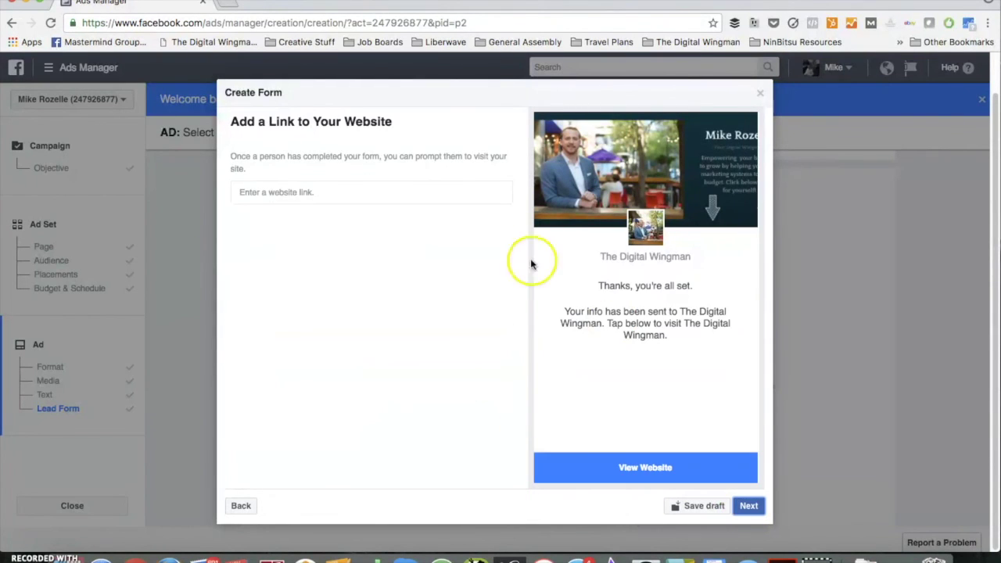
click(291, 193)
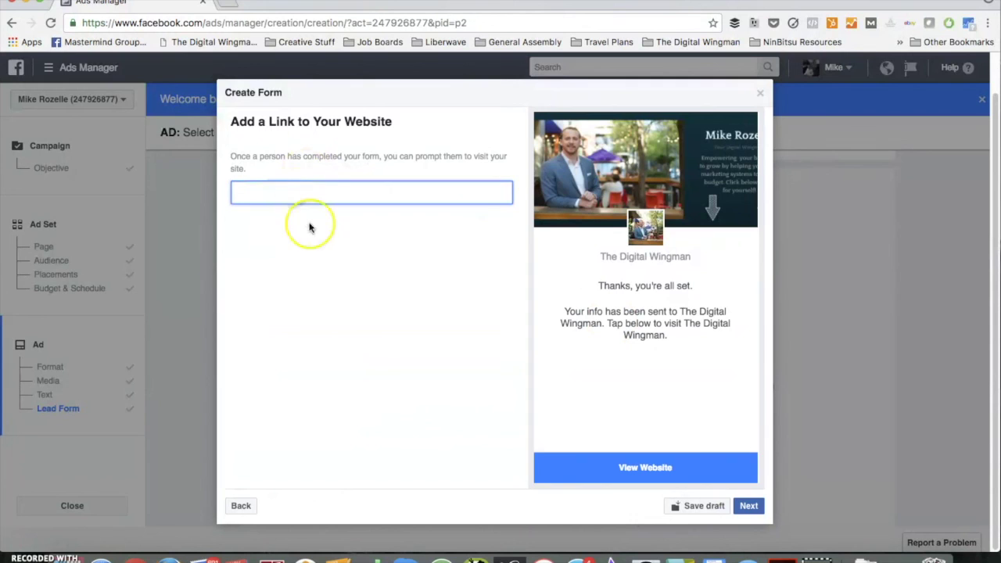